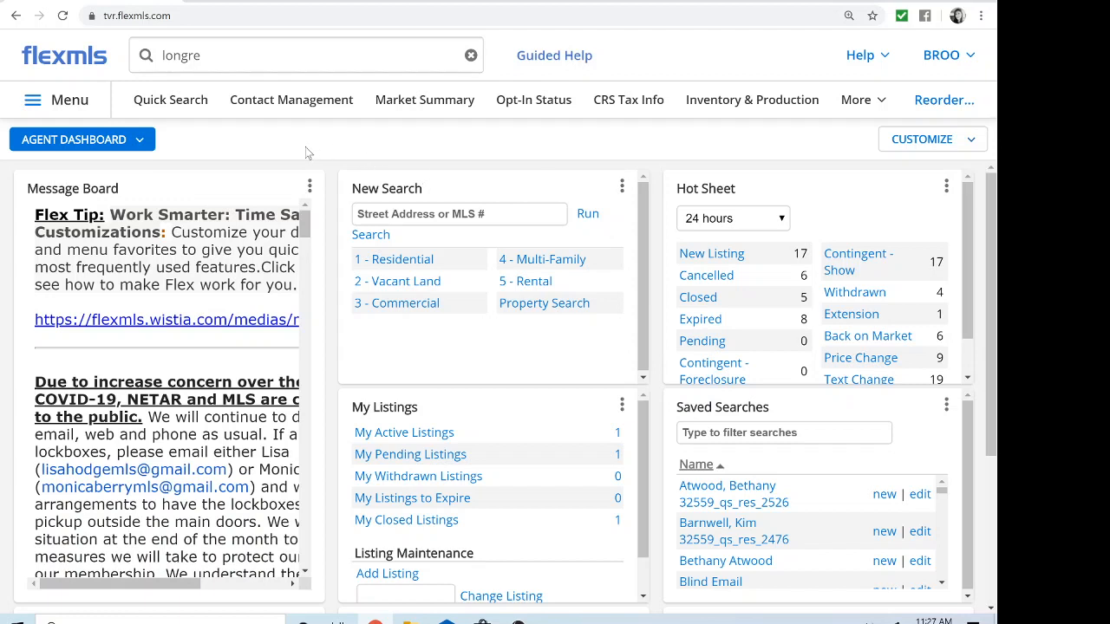
- Start a quick residential search and limit the listing status to Active only
{"action": "left_click", "coordinate": [183, 108]}
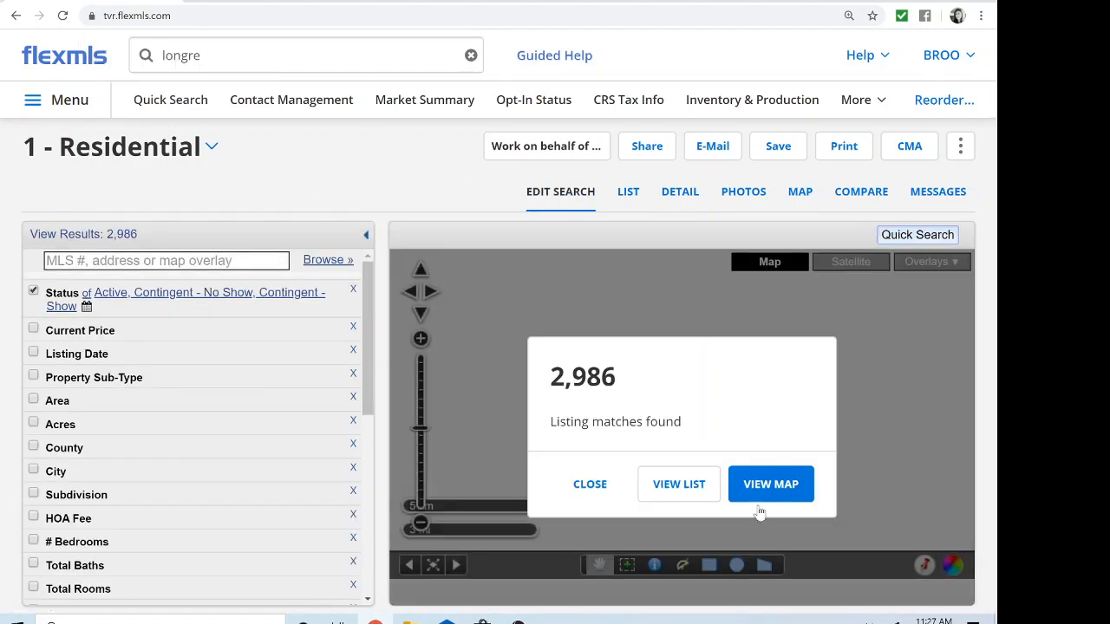
{"action": "left_click", "coordinate": [605, 487]}
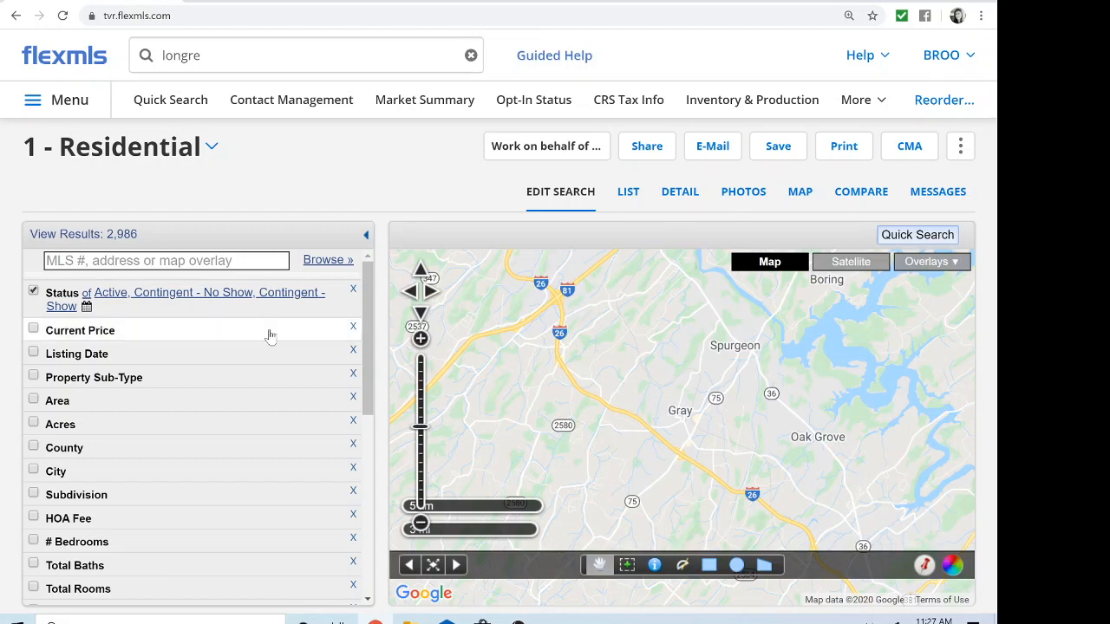
{"action": "left_click", "coordinate": [312, 314]}
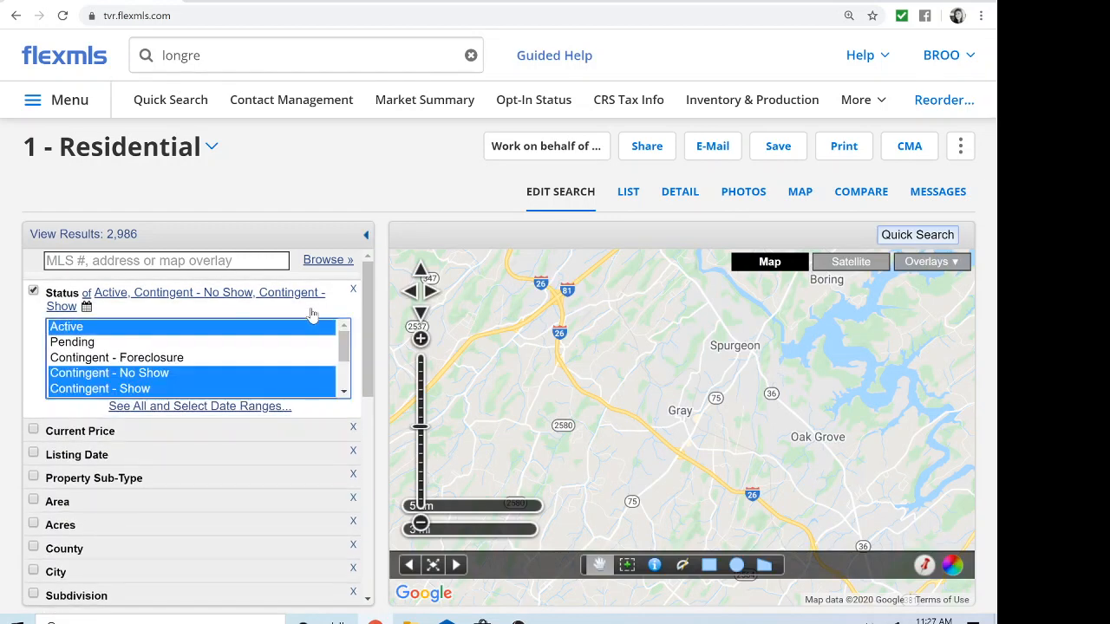
{"action": "left_click", "coordinate": [218, 331]}
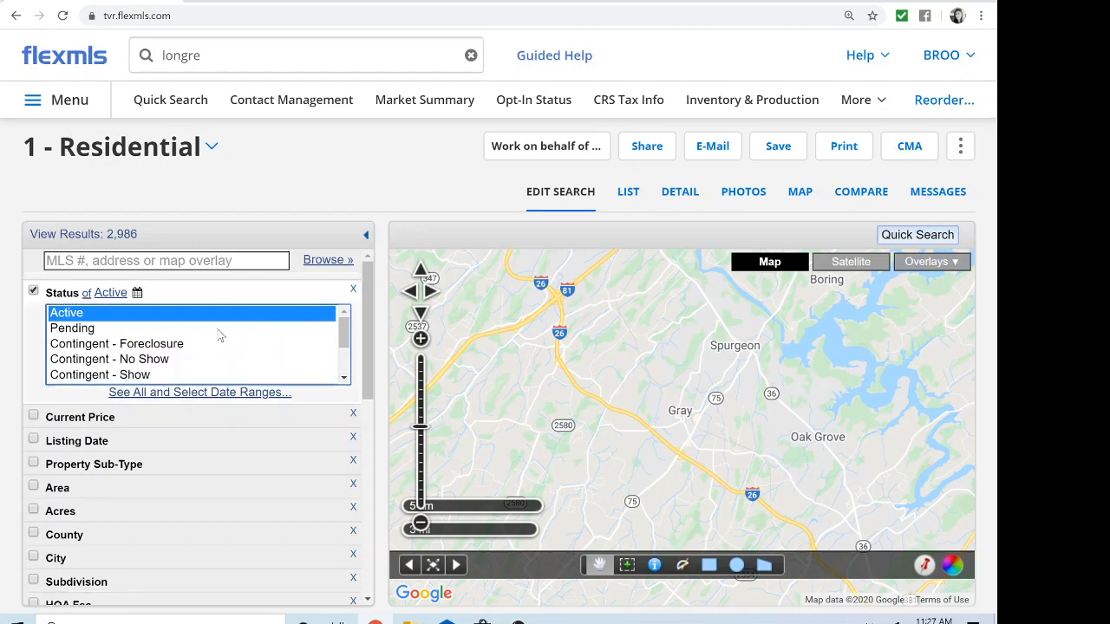
{"action": "left_click", "coordinate": [281, 297]}
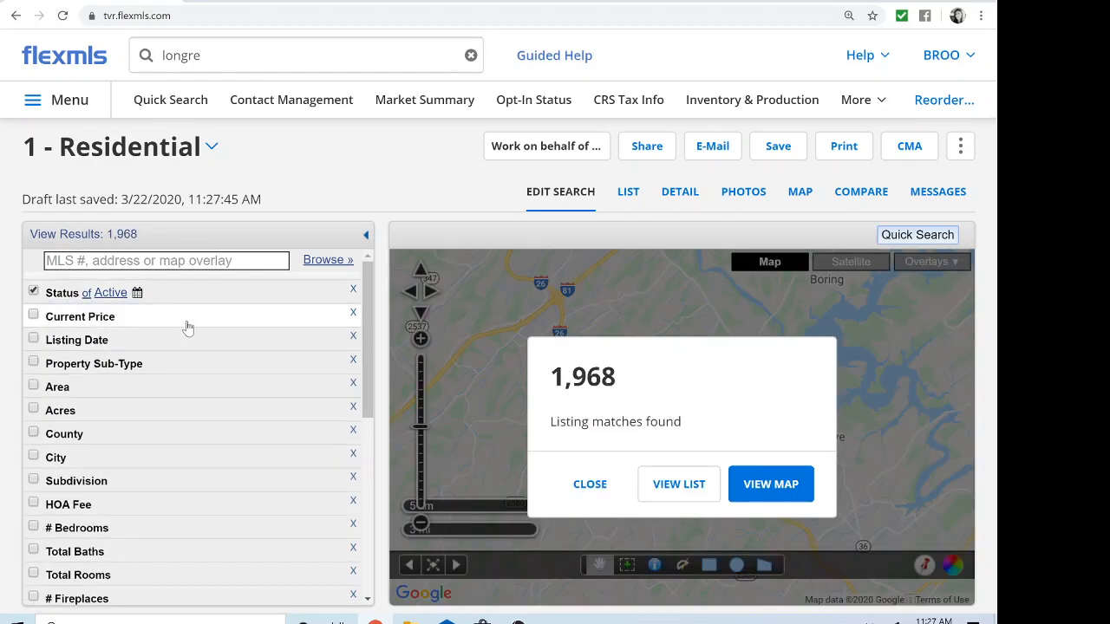
- Set the current price range to 150,000 to 300,000 and the property sub-type to Single Family Residence
{"action": "left_click", "coordinate": [188, 327]}
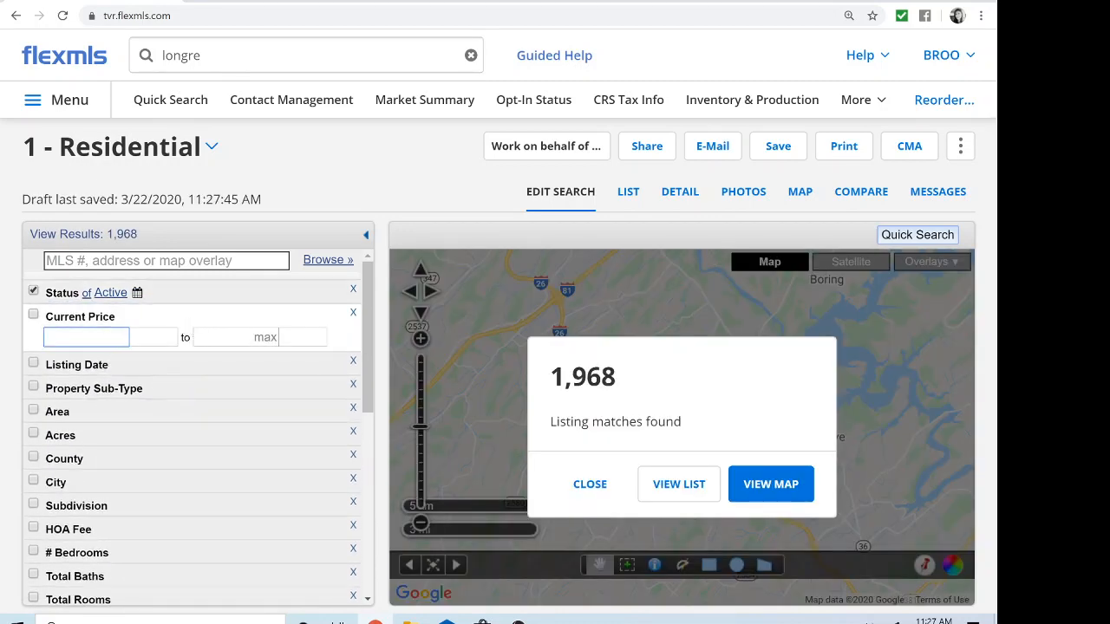
{"action": "type", "text": "150"}
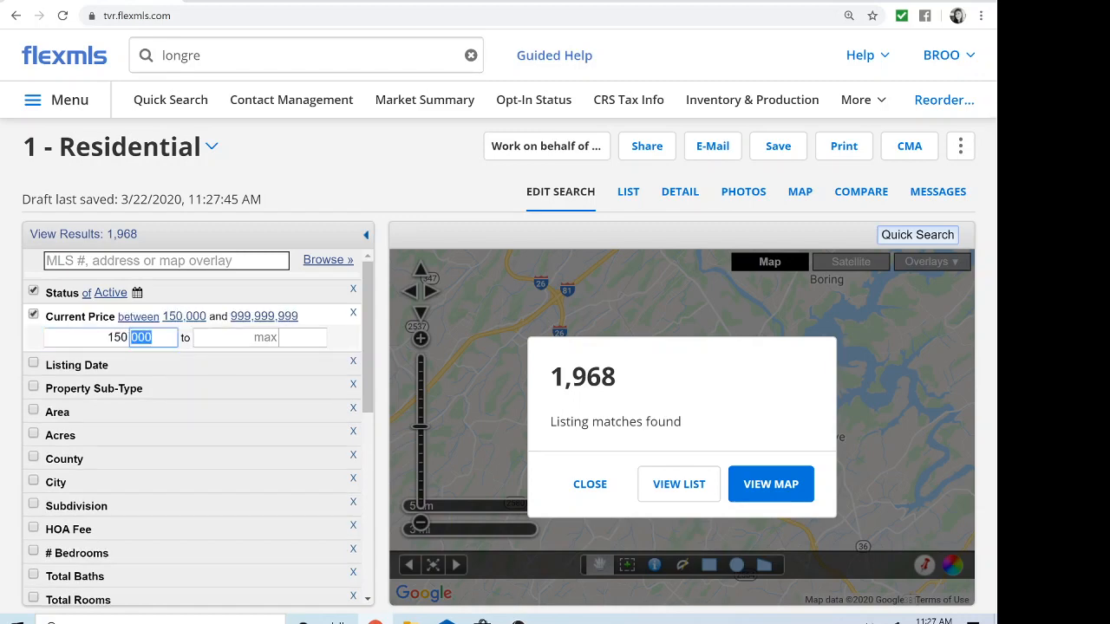
{"action": "key", "text": "Tab"}
{"action": "type", "text": "300"}
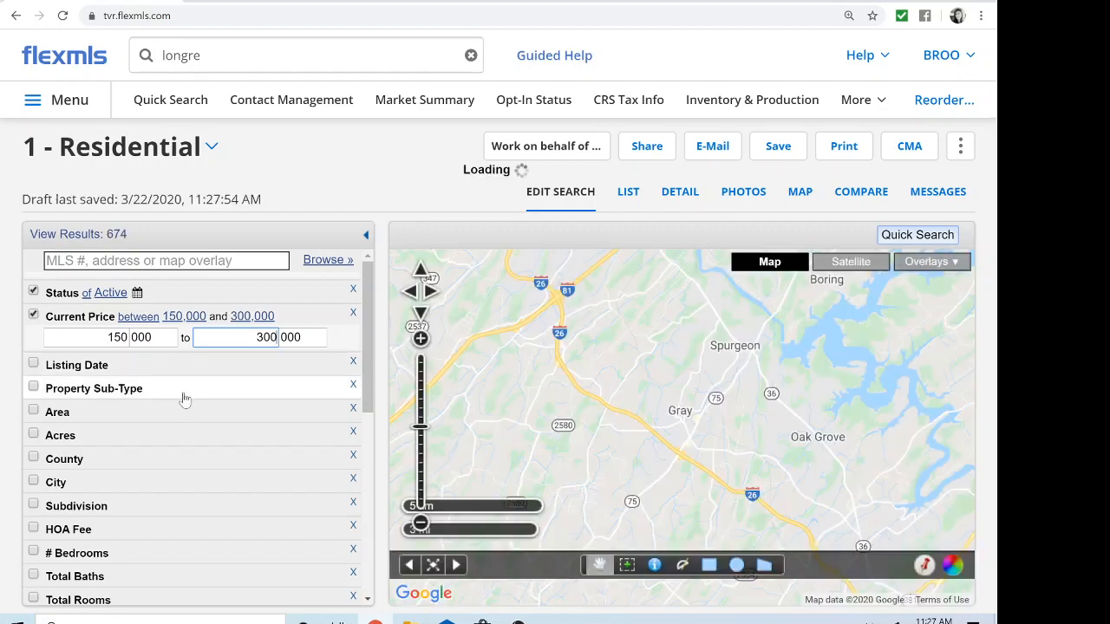
{"action": "left_click", "coordinate": [185, 399]}
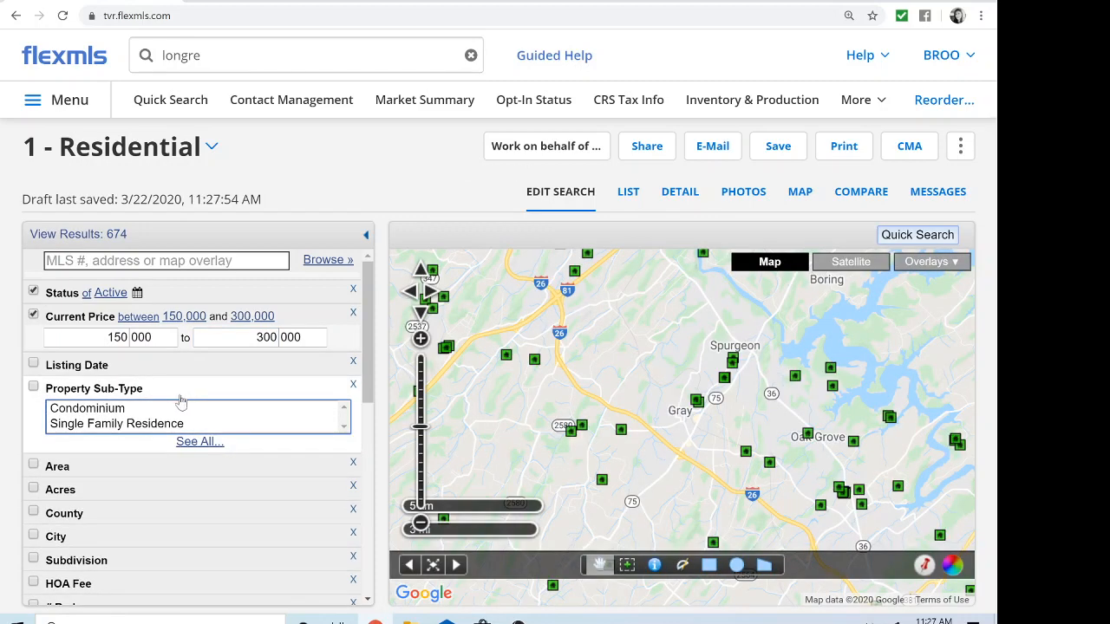
{"action": "left_click", "coordinate": [128, 425]}
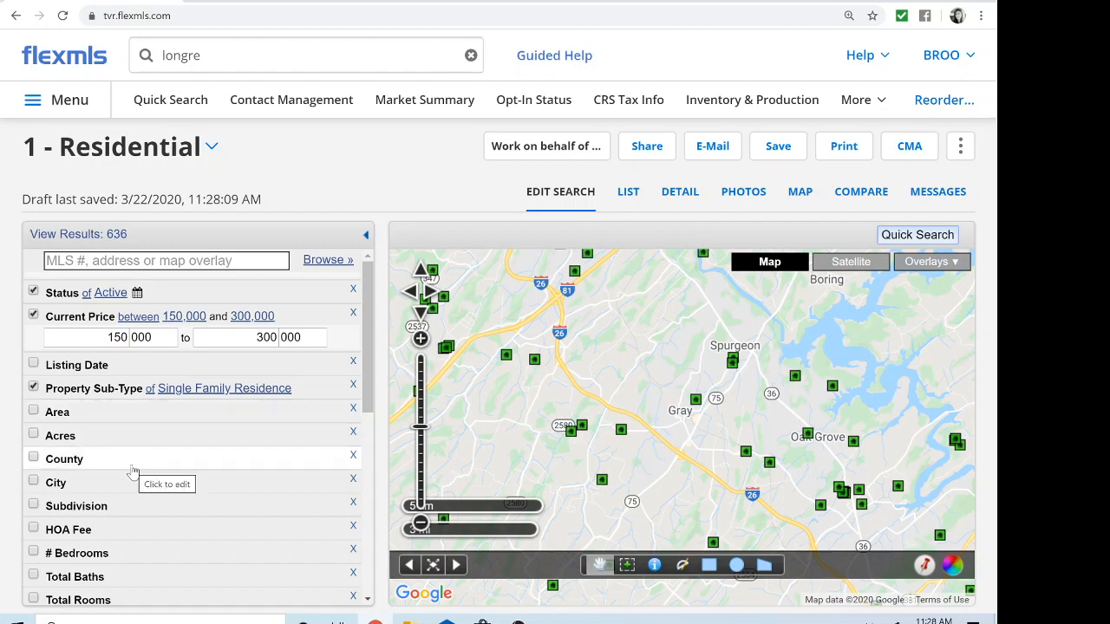
- Limit the search to areas 301 to 304 (Johnson City), 305 - Watauga, 307 - Gray/Boones Creek and 309 - Jonesboro/he Ridges Subdiv
{"action": "left_click", "coordinate": [161, 422]}
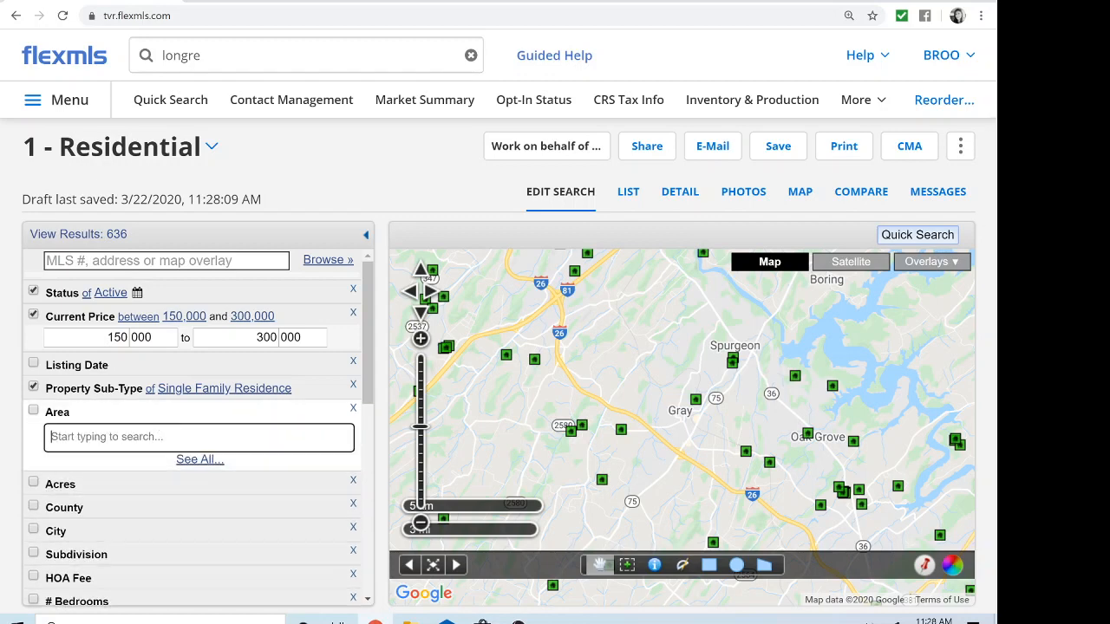
{"action": "left_click", "coordinate": [202, 459]}
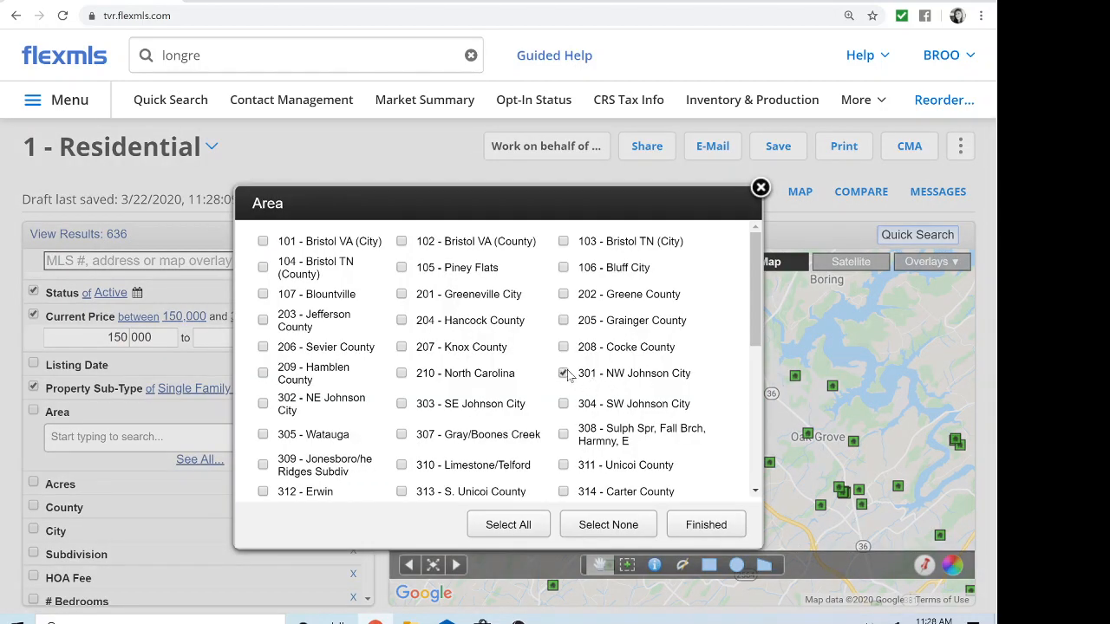
{"action": "left_click", "coordinate": [403, 406]}
{"action": "left_click", "coordinate": [262, 465]}
{"action": "left_click", "coordinate": [262, 434]}
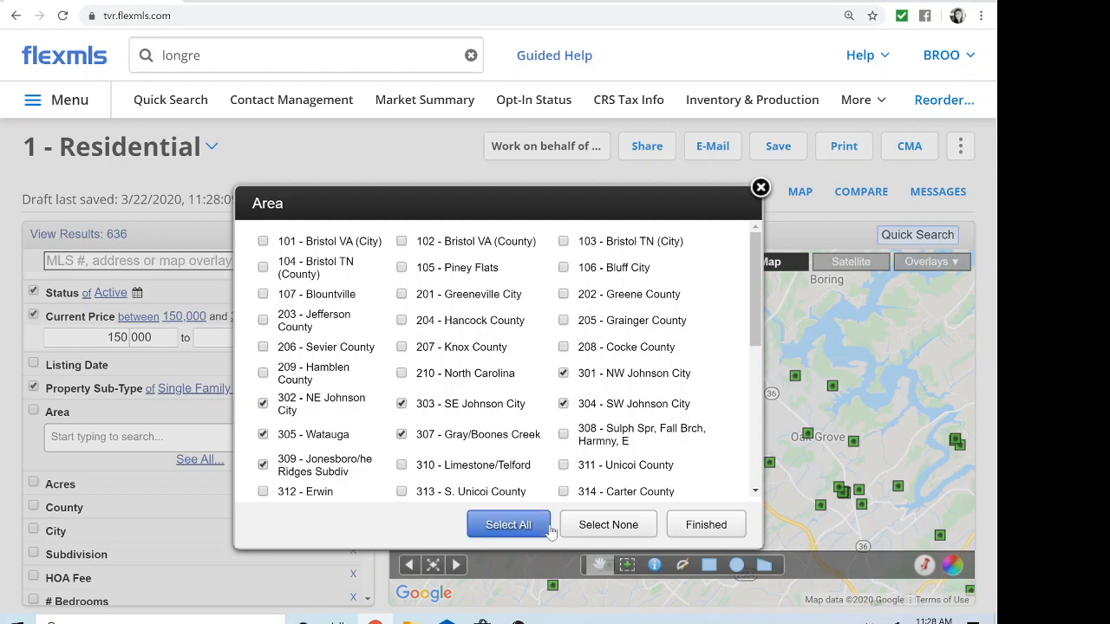
{"action": "left_click", "coordinate": [706, 525]}
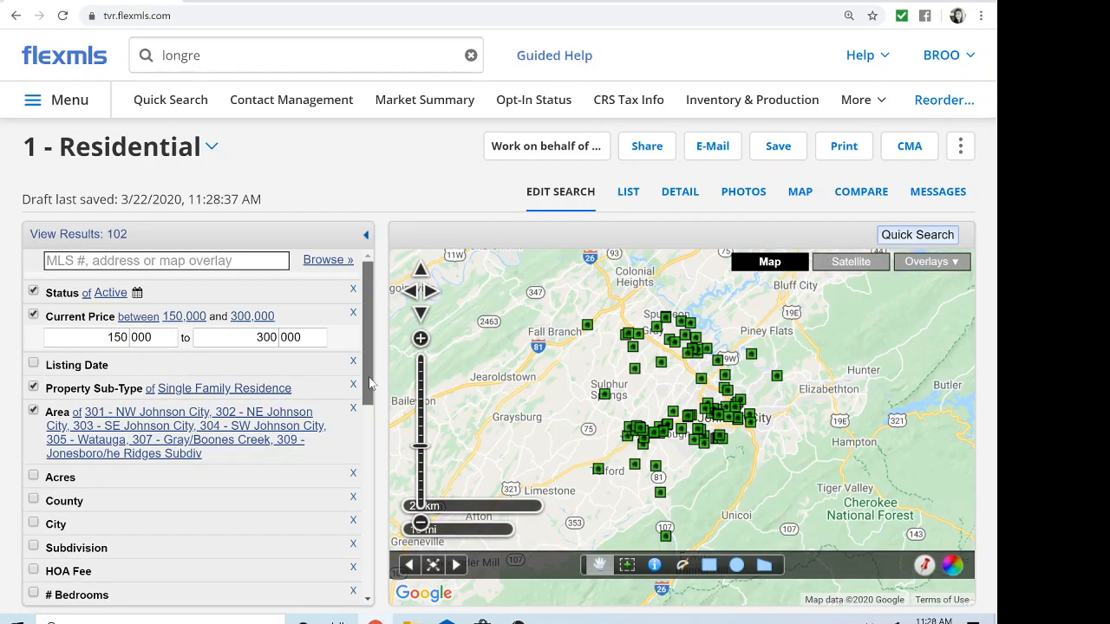
- Set the search minimums to 3 bedrooms and 2 total baths
{"action": "left_click_drag", "start_coordinate": [368, 377], "coordinate": [371, 457]}
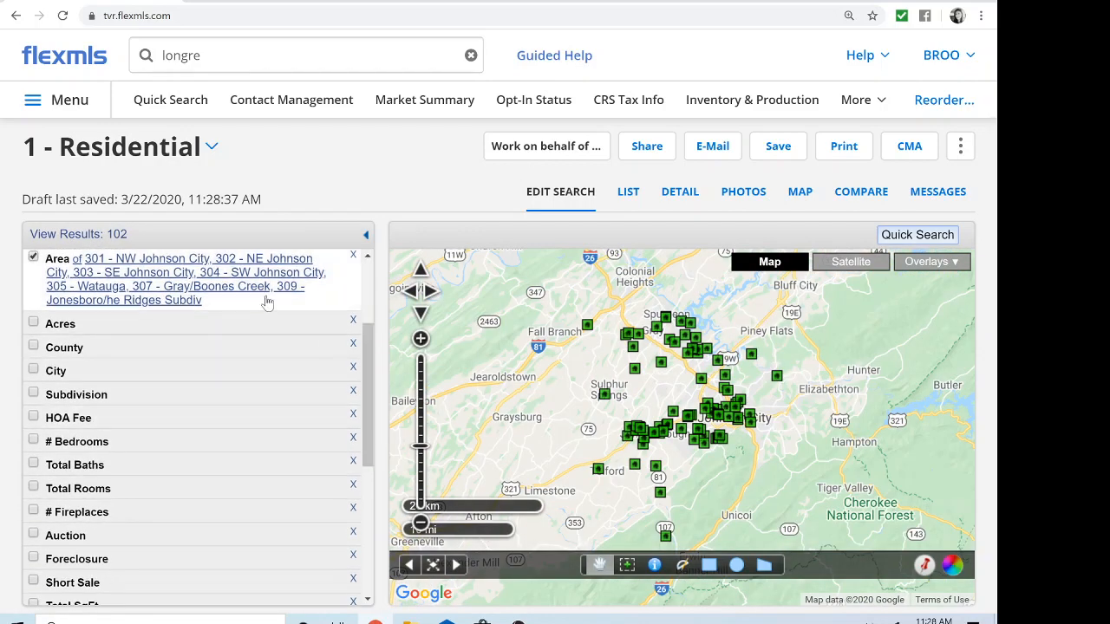
{"action": "left_click", "coordinate": [156, 444]}
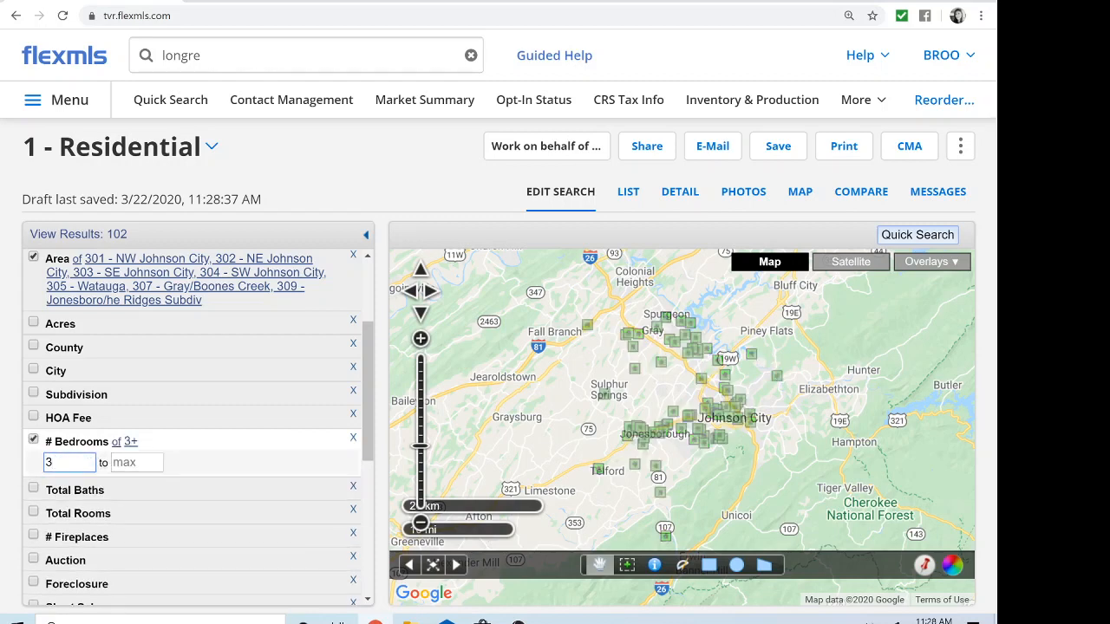
{"action": "left_click", "coordinate": [95, 492]}
{"action": "type", "text": "2"}
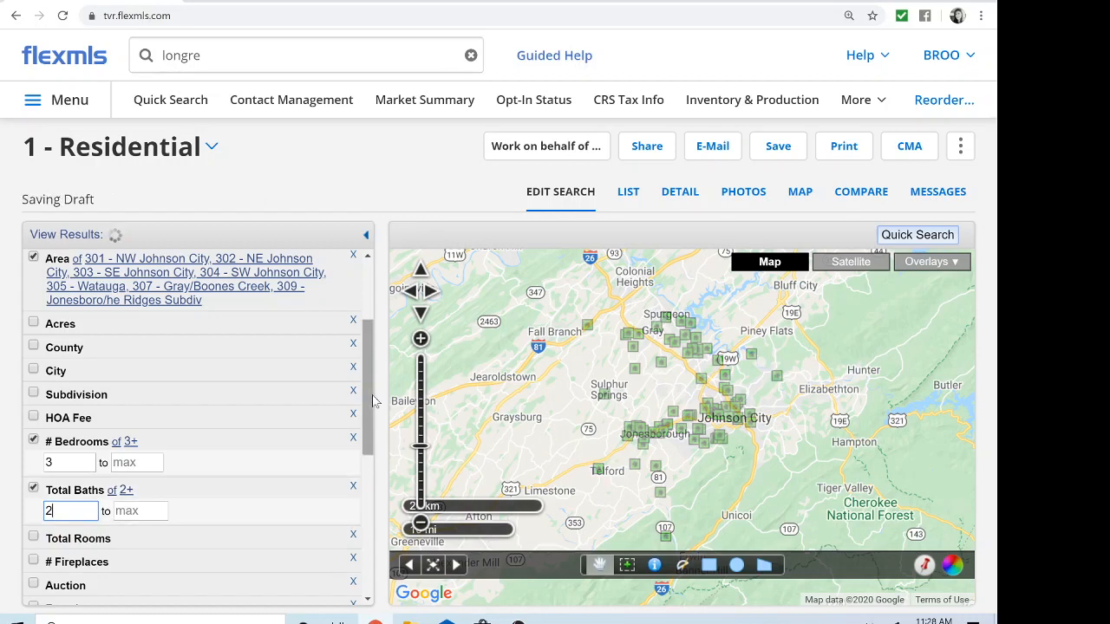
- Open the list of additional fields that can be added to the search and browse it
{"action": "left_click_drag", "start_coordinate": [373, 401], "coordinate": [370, 464]}
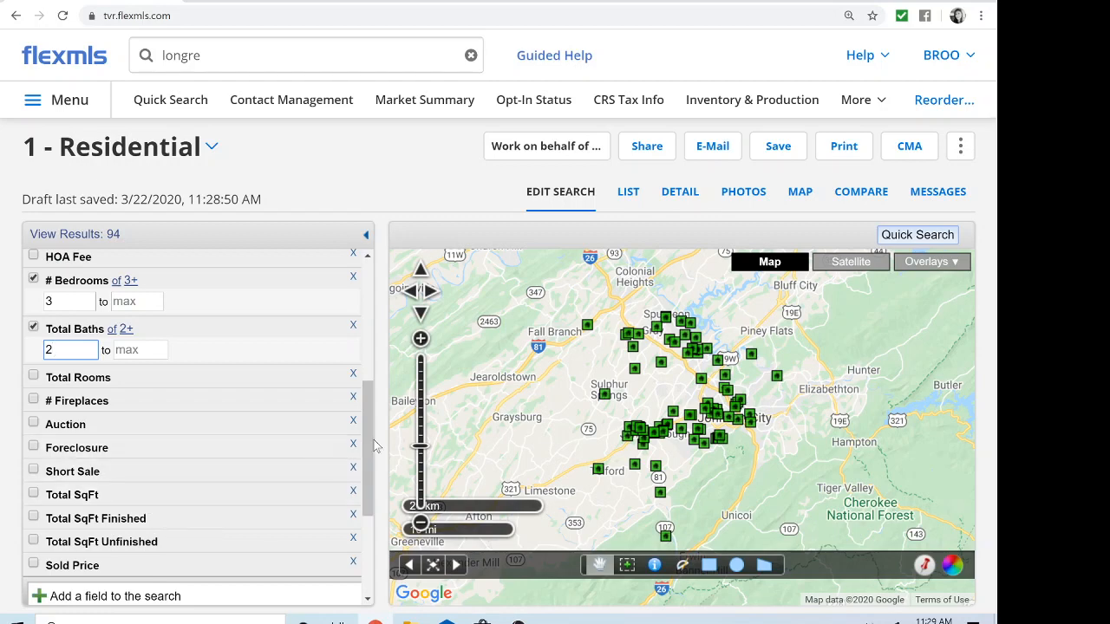
{"action": "left_click_drag", "start_coordinate": [369, 440], "coordinate": [371, 462]}
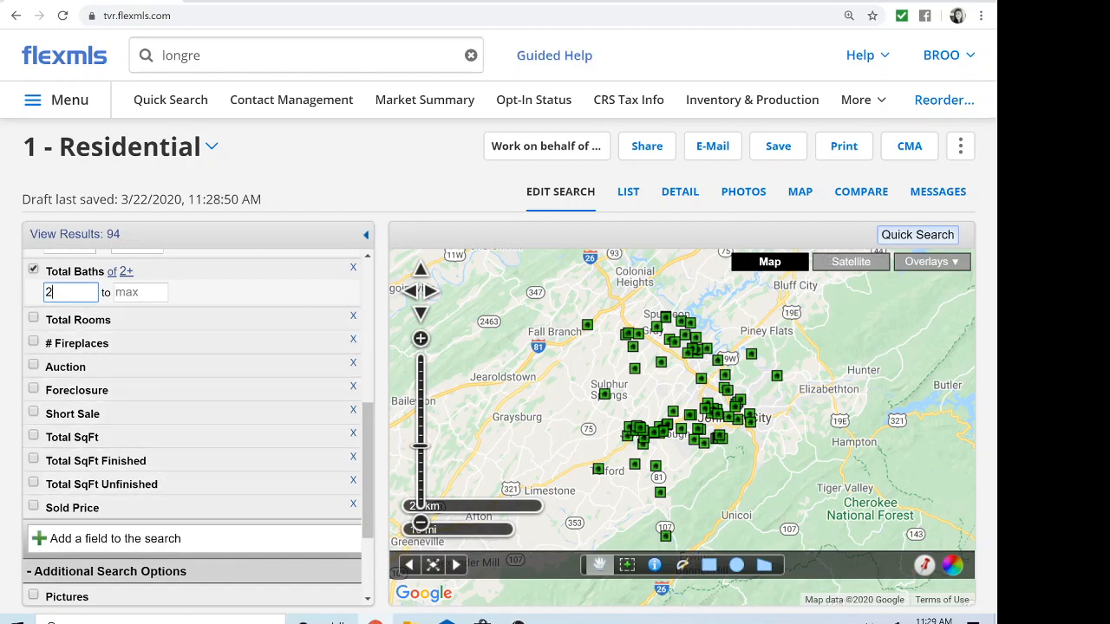
{"action": "left_click", "coordinate": [115, 538]}
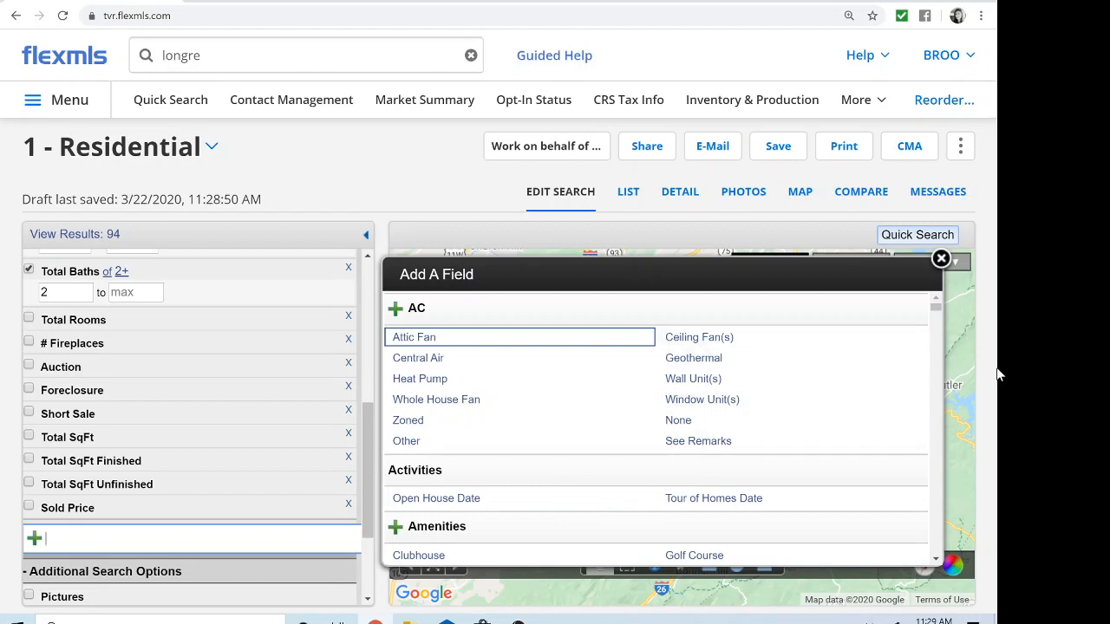
{"action": "left_click_drag", "start_coordinate": [936, 307], "coordinate": [938, 340]}
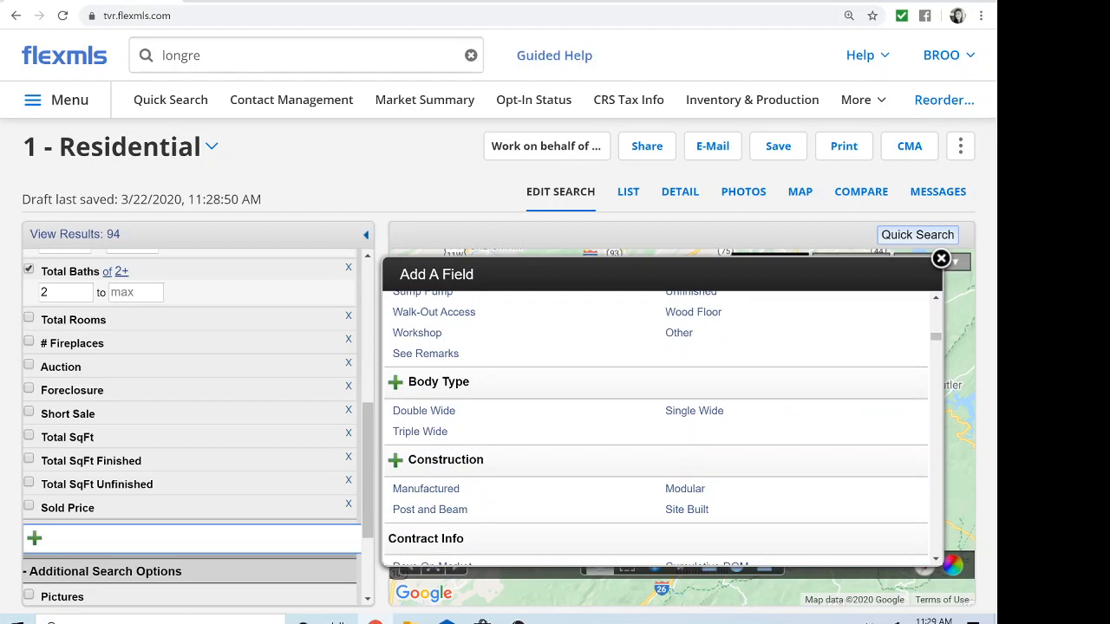
{"action": "type", "text": "1 l"}
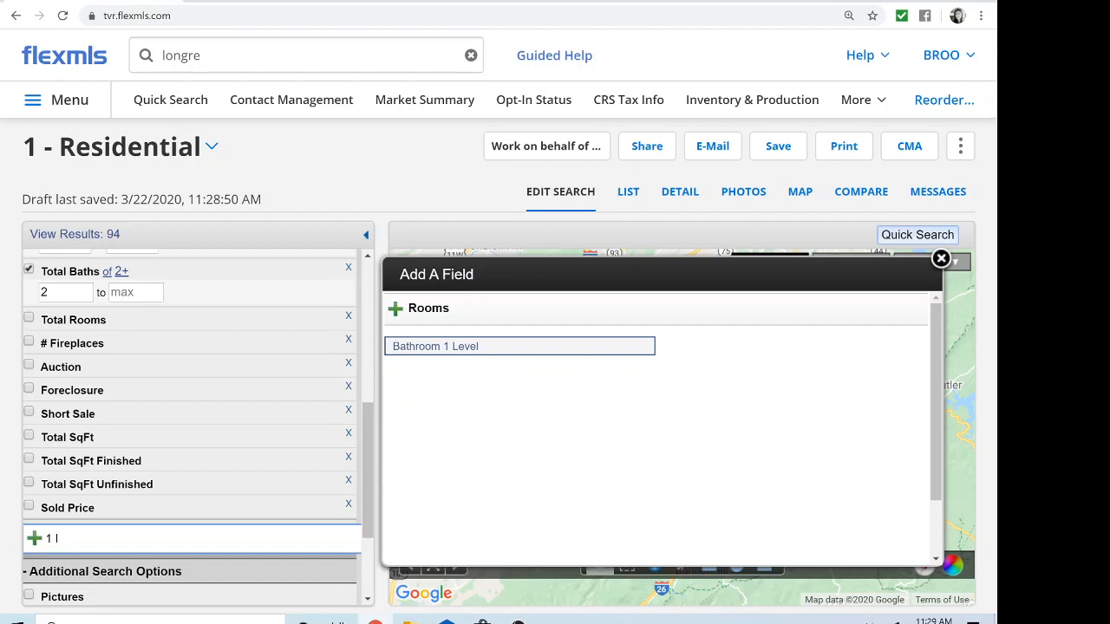
{"action": "type", "text": "e"}
{"action": "key", "text": "BackSpace"}
{"action": "key", "text": "BackSpace"}
{"action": "key", "text": "BackSpace"}
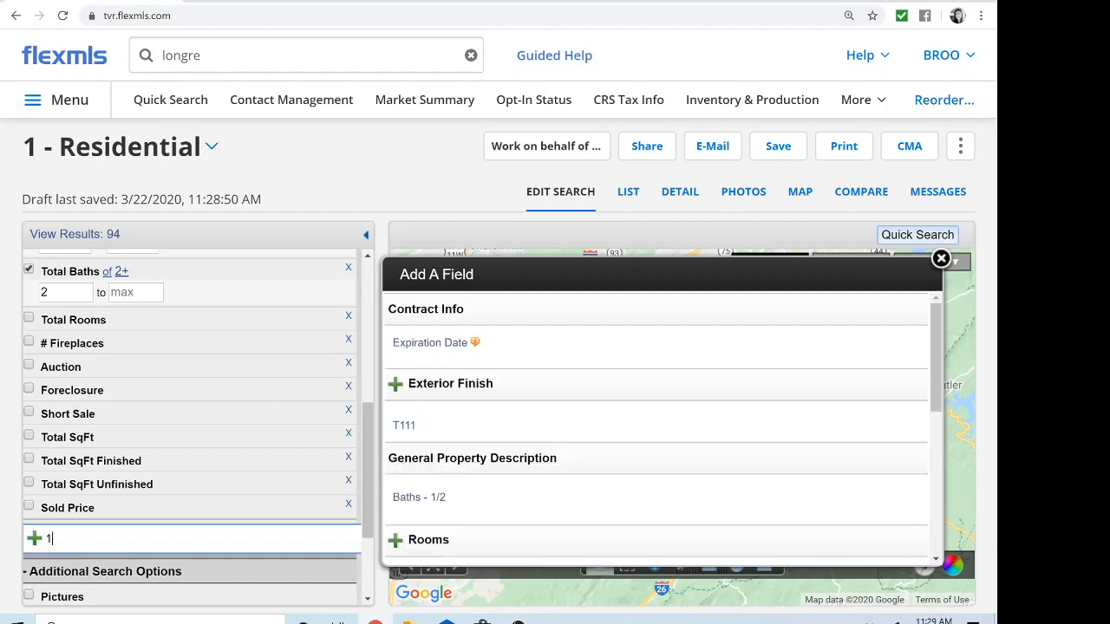
{"action": "key", "text": "BackSpace"}
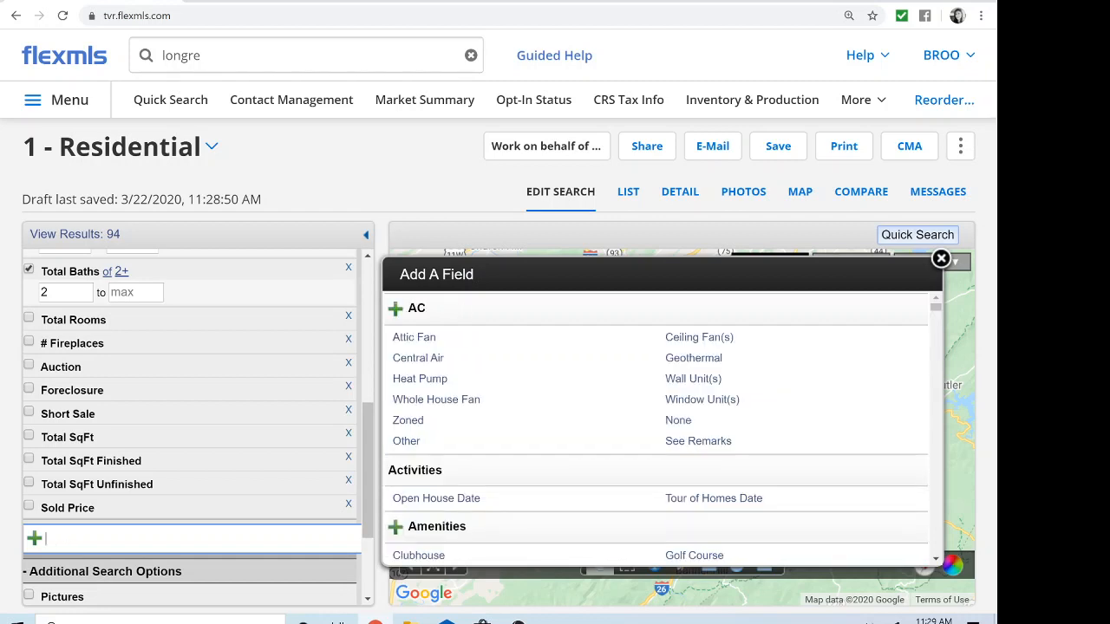
{"action": "type", "text": "ra"}
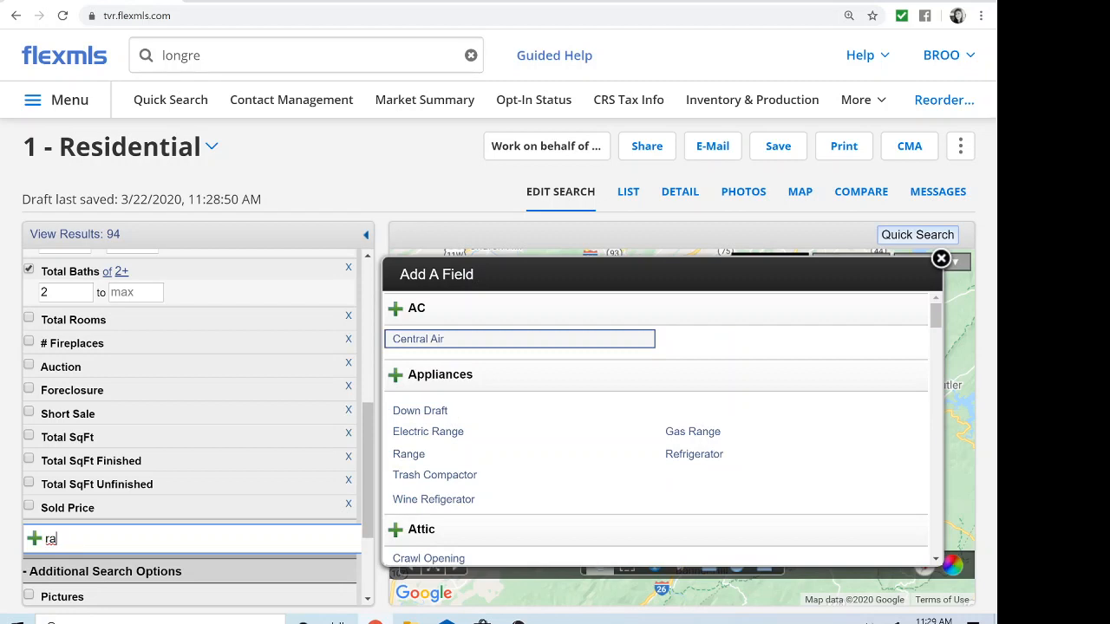
{"action": "key", "text": "BackSpace"}
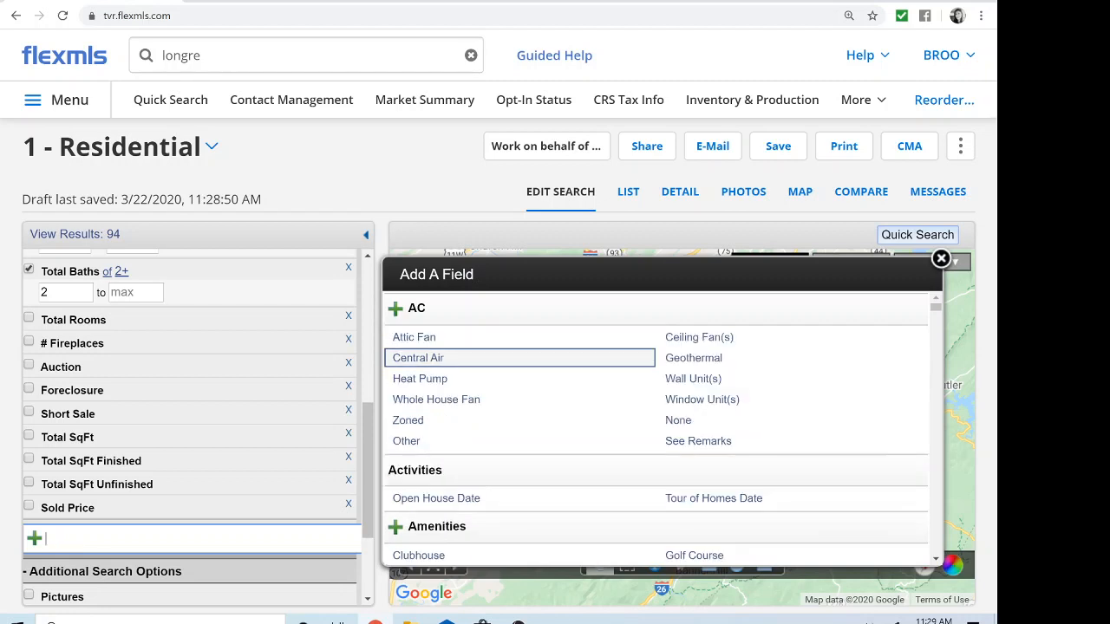
- Find the Style field, add it to the search and restrict it to 1 Story homes
{"action": "type", "text": "sty"}
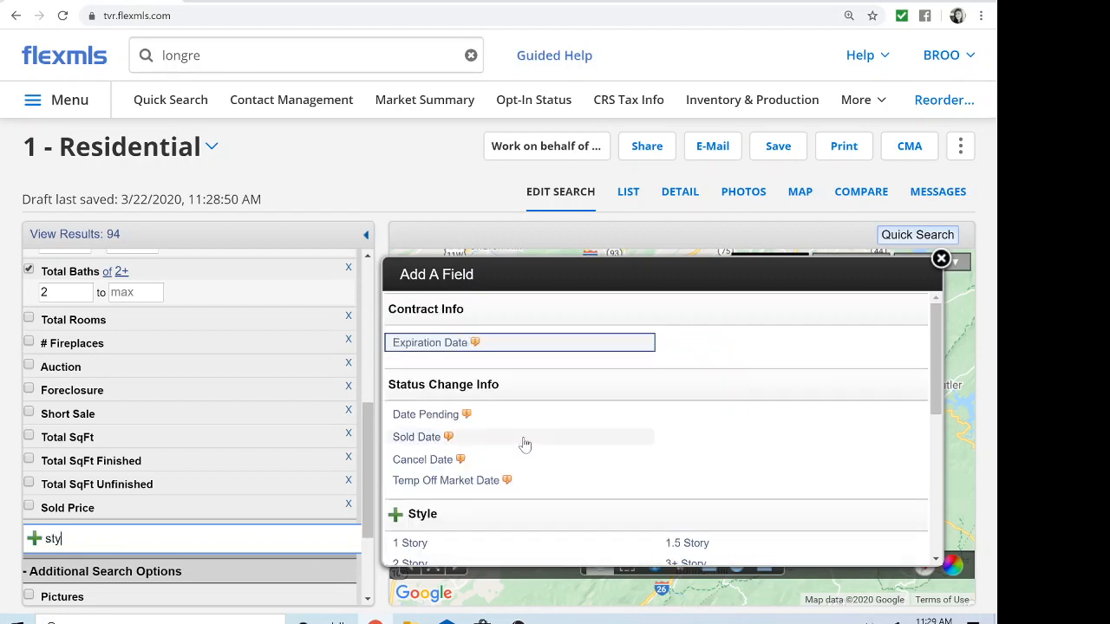
{"action": "left_click", "coordinate": [411, 515]}
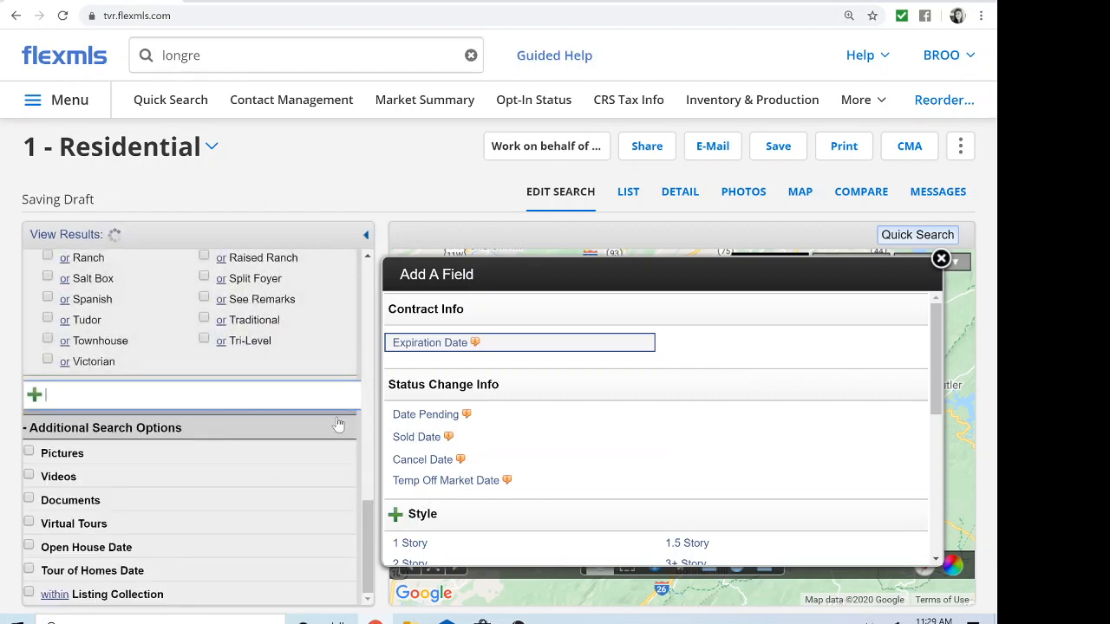
{"action": "left_click", "coordinate": [940, 260]}
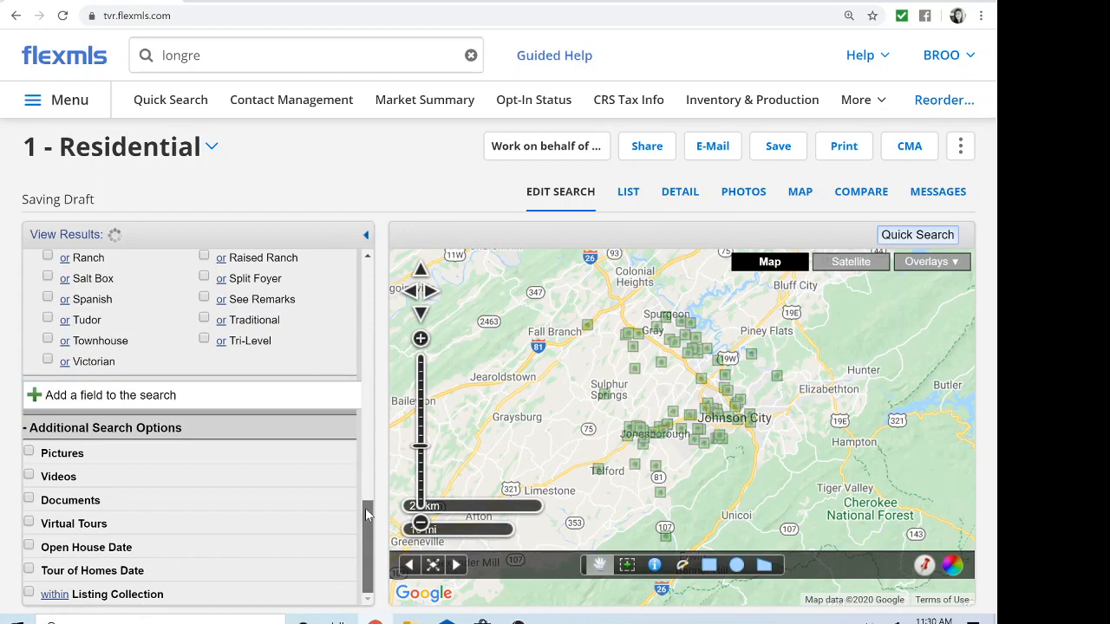
{"action": "left_click_drag", "start_coordinate": [366, 521], "coordinate": [367, 431]}
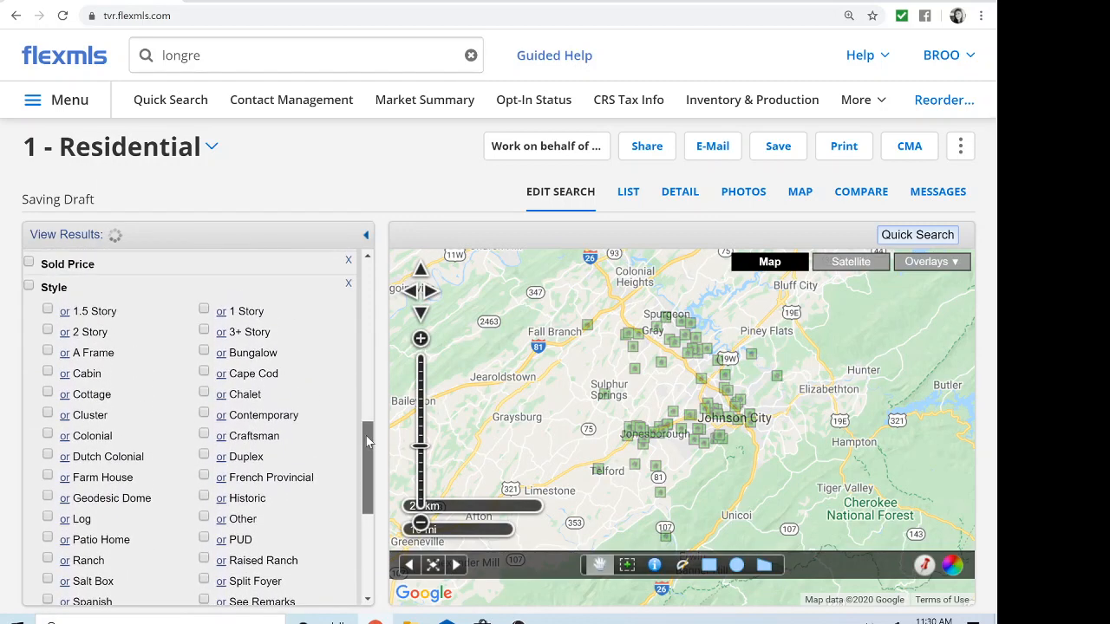
{"action": "left_click", "coordinate": [203, 310]}
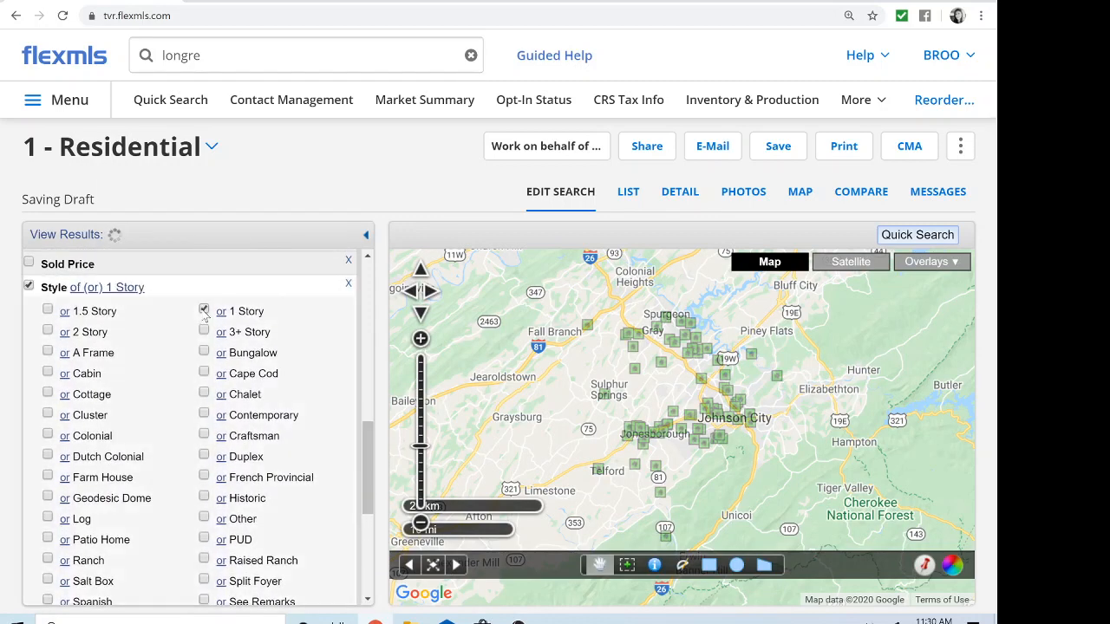
- Switch the 1 Story style condition to "not" and back to "or"
{"action": "left_click_drag", "start_coordinate": [367, 452], "coordinate": [367, 455]}
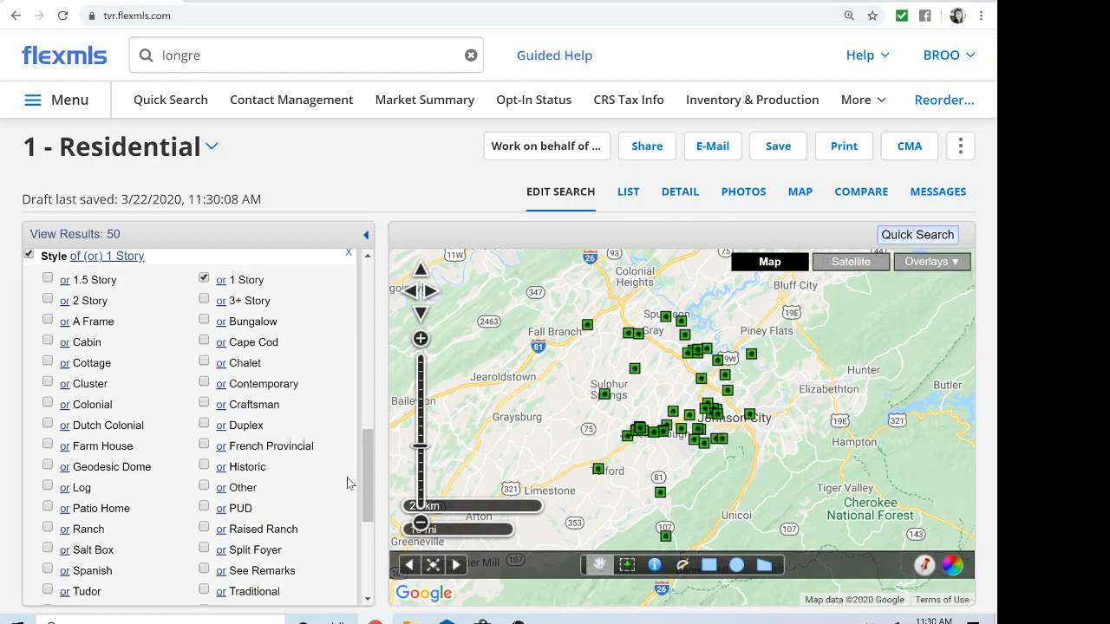
{"action": "left_click", "coordinate": [221, 281]}
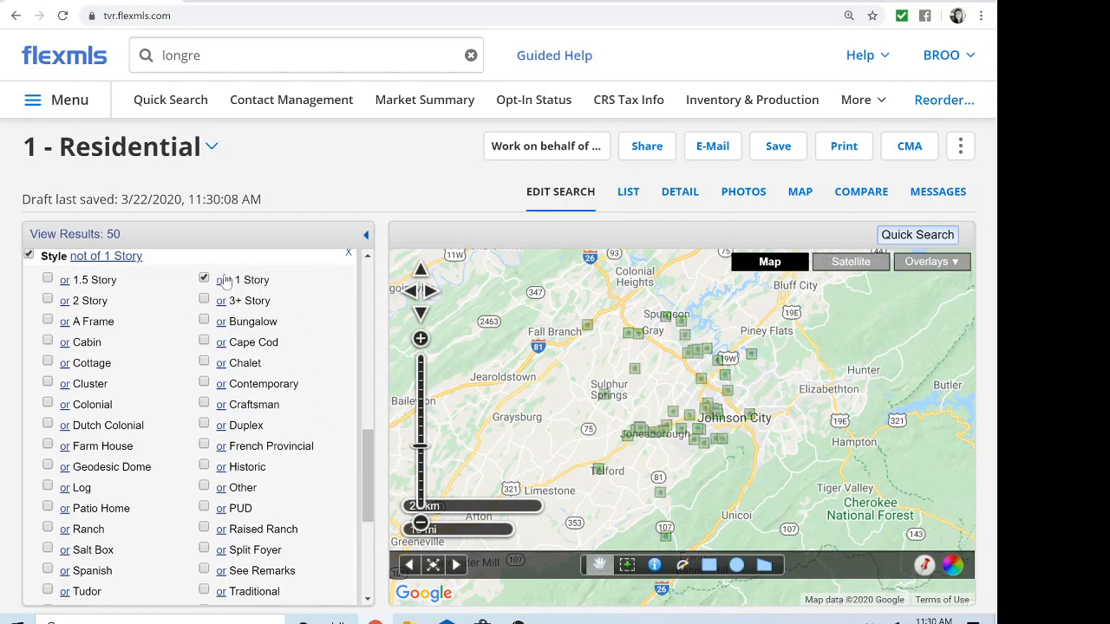
{"action": "left_click", "coordinate": [224, 283]}
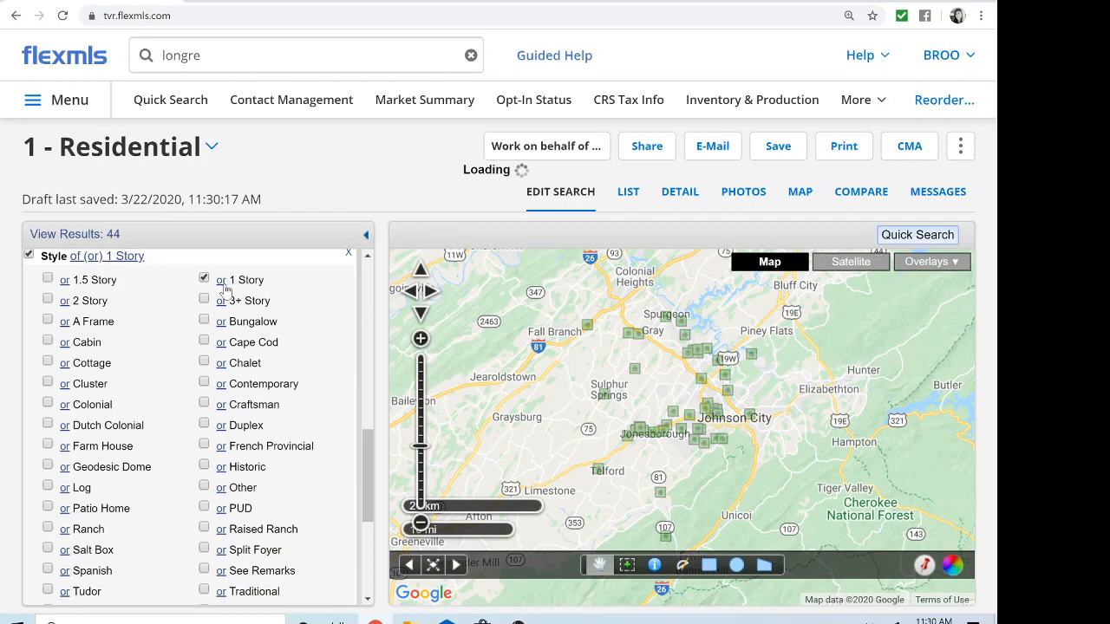
{"action": "scroll", "coordinate": [372, 478], "scroll_direction": "down", "scroll_amount": 2}
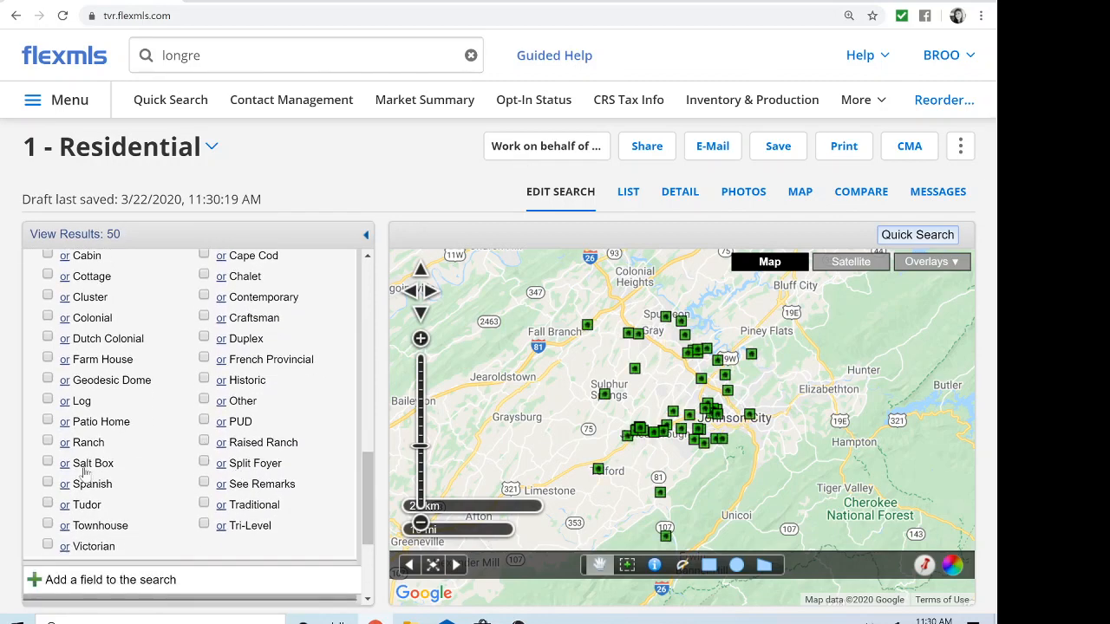
- Include Ranch homes in the Style criteria and return to the first search fields
{"action": "left_click", "coordinate": [48, 442]}
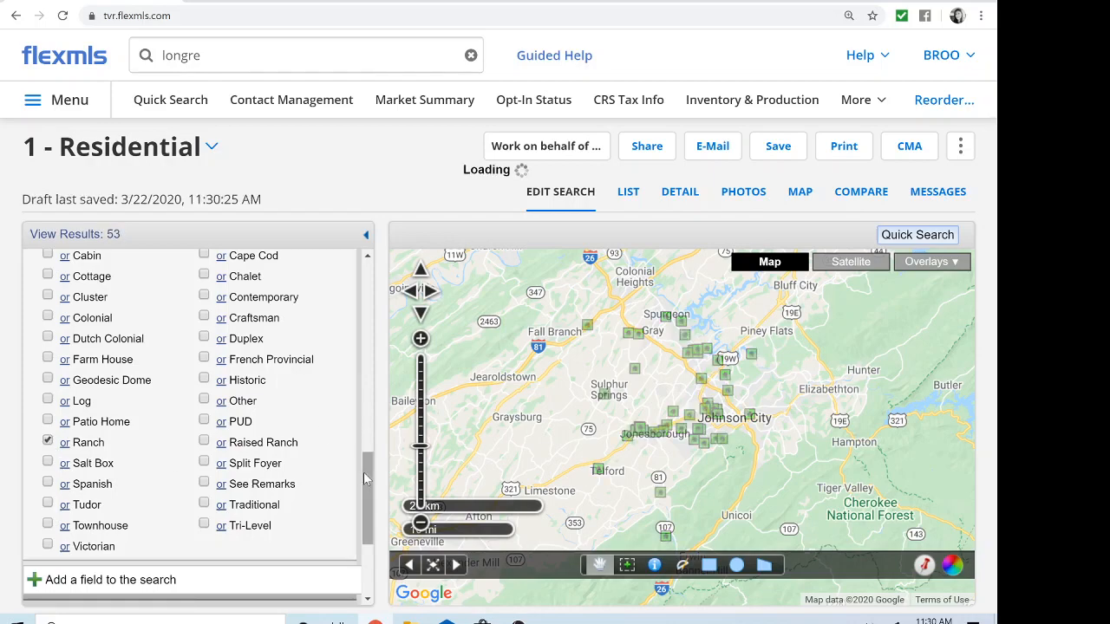
{"action": "left_click_drag", "start_coordinate": [366, 474], "coordinate": [366, 276]}
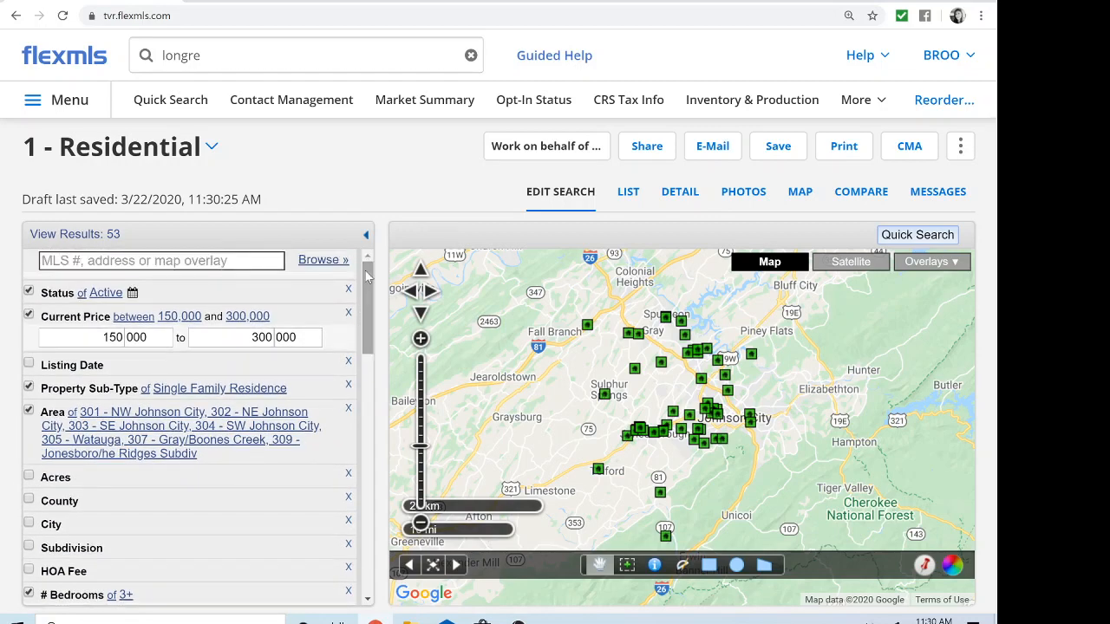
- Show the search results in detail view and browse the matching listings
{"action": "left_click", "coordinate": [681, 201]}
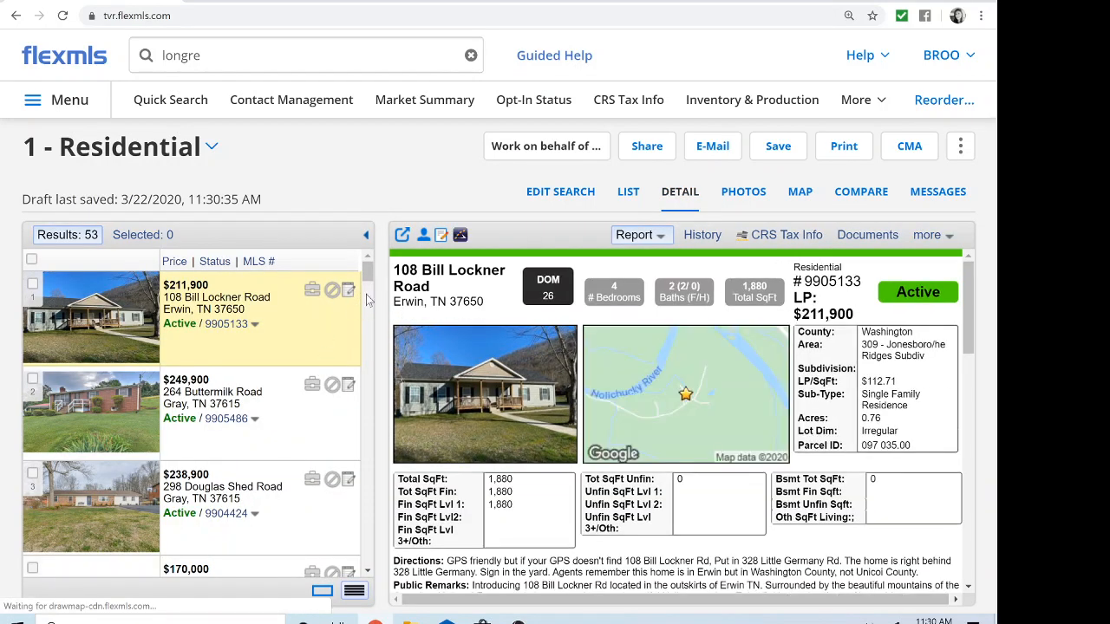
{"action": "scroll", "coordinate": [366, 295], "scroll_direction": "down", "scroll_amount": 5}
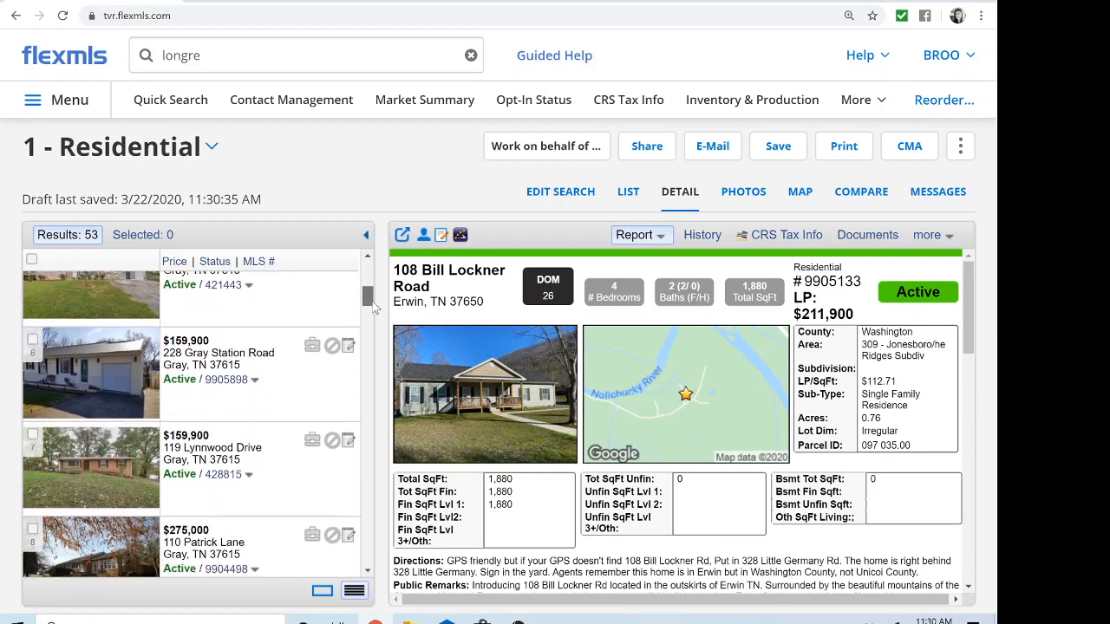
{"action": "left_click_drag", "start_coordinate": [371, 302], "coordinate": [372, 310]}
{"action": "scroll", "coordinate": [374, 325], "scroll_direction": "down", "scroll_amount": 4}
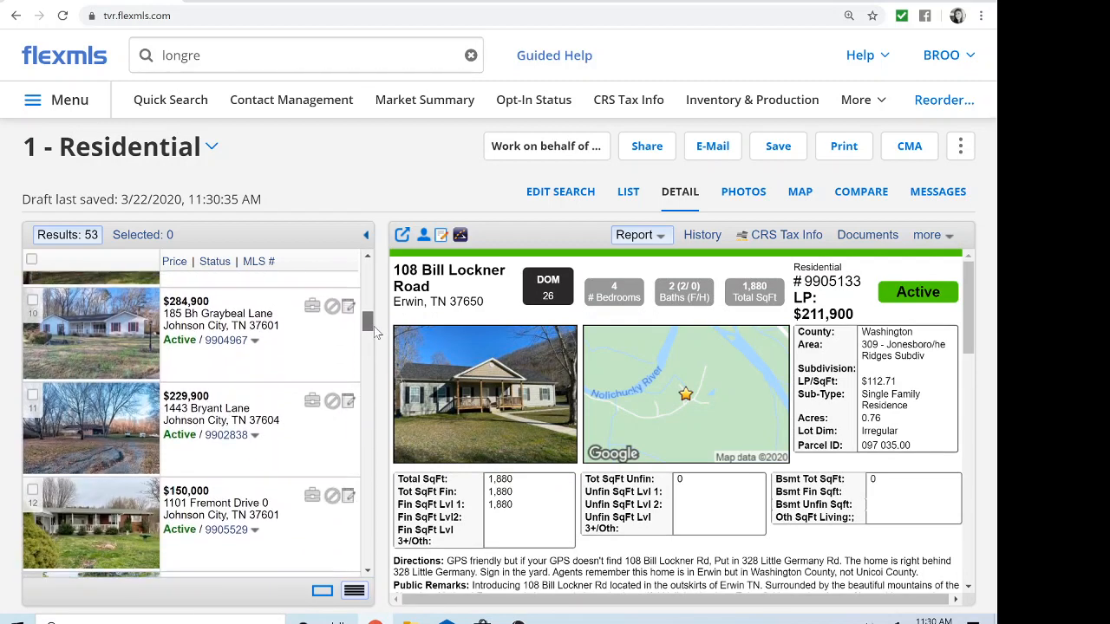
{"action": "scroll", "coordinate": [376, 338], "scroll_direction": "down", "scroll_amount": 3}
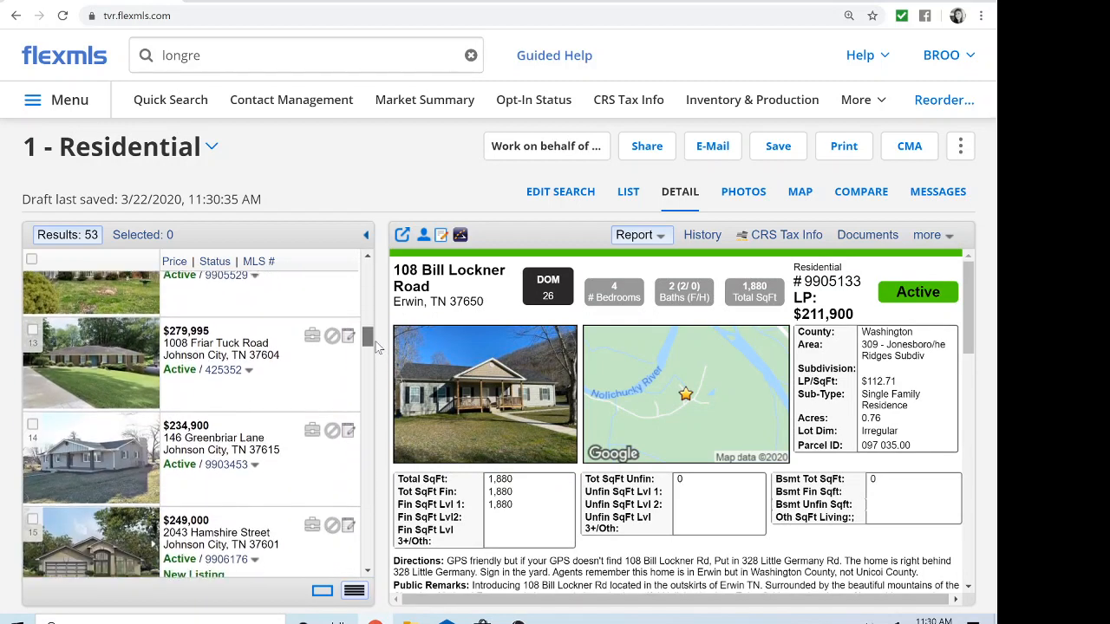
{"action": "scroll", "coordinate": [376, 362], "scroll_direction": "down", "scroll_amount": 4}
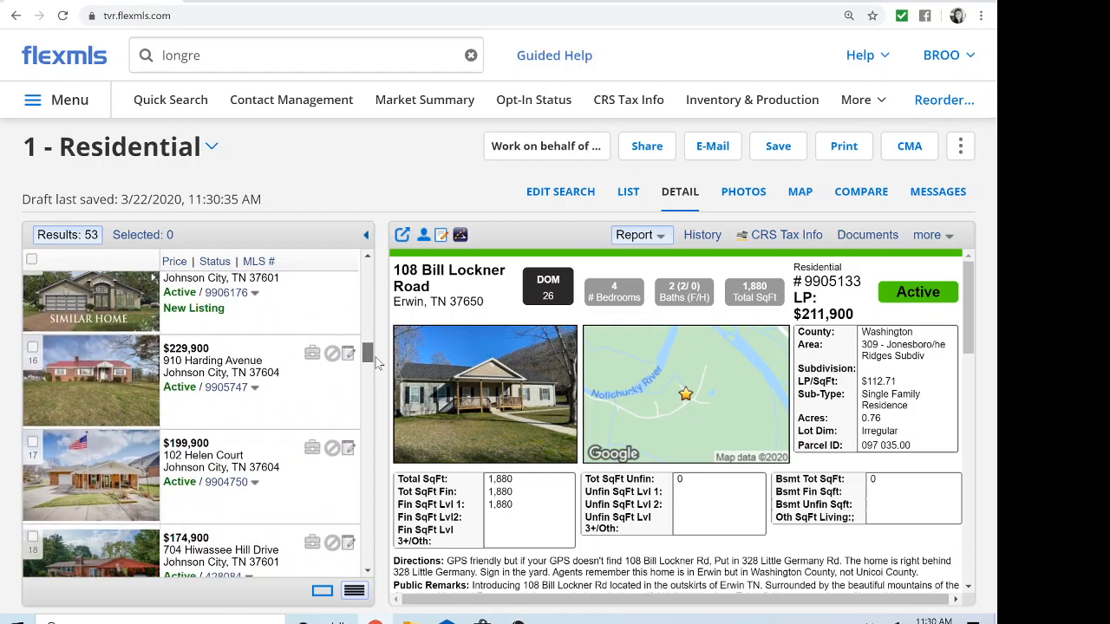
{"action": "scroll", "coordinate": [375, 387], "scroll_direction": "down", "scroll_amount": 3}
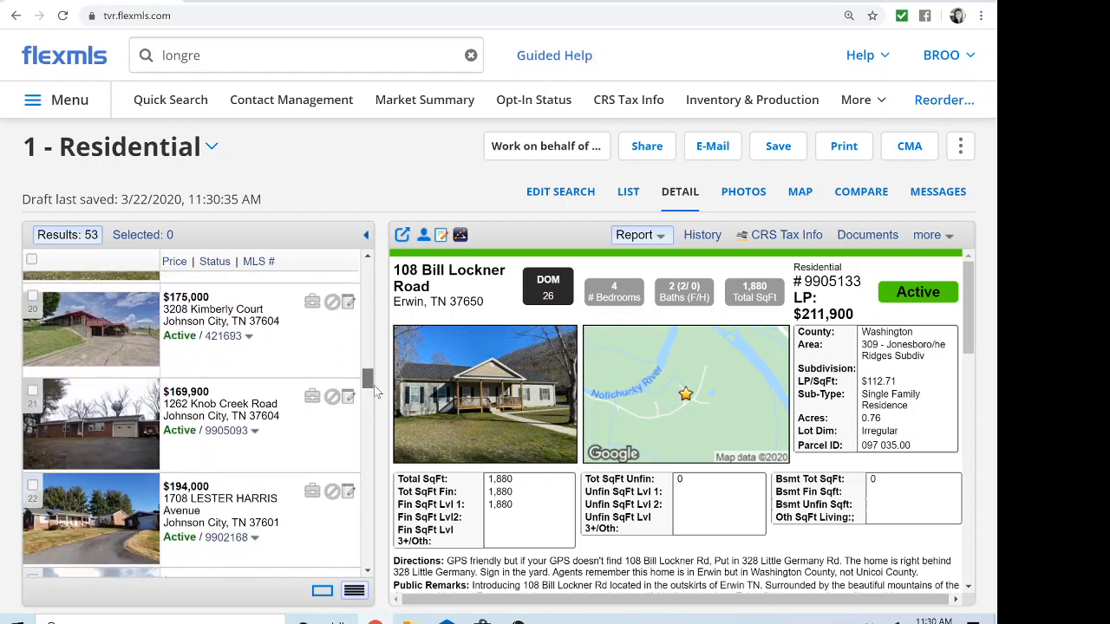
{"action": "scroll", "coordinate": [371, 364], "scroll_direction": "up", "scroll_amount": 4}
{"action": "left_click_drag", "start_coordinate": [369, 337], "coordinate": [372, 259]}
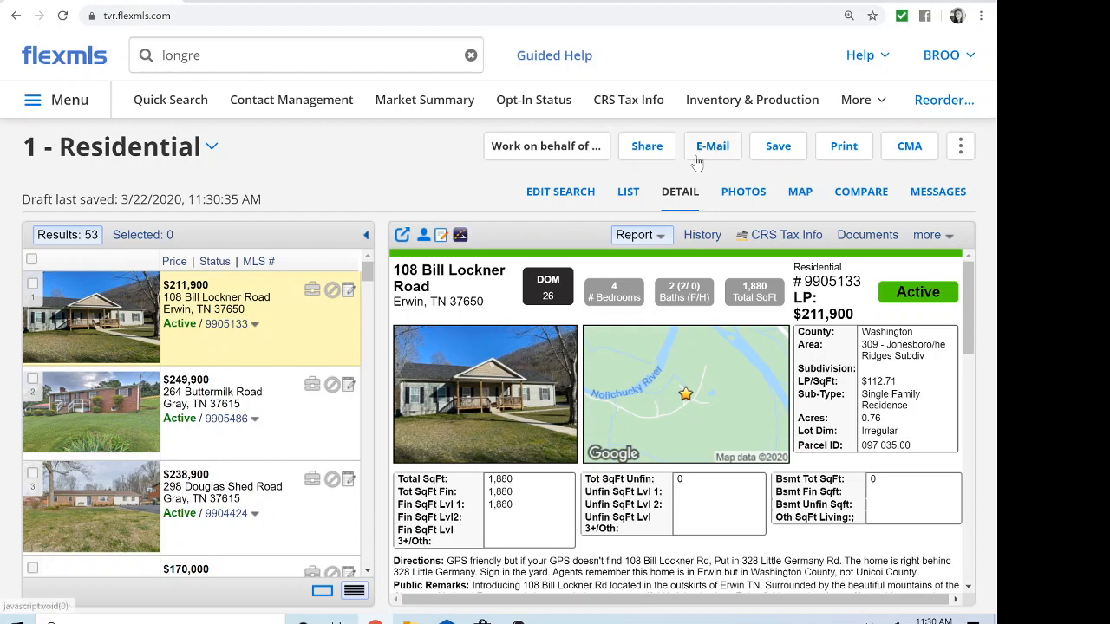
- Save the search as a new one named "Test for Class" and start adding a subscription to it
{"action": "left_click", "coordinate": [777, 149]}
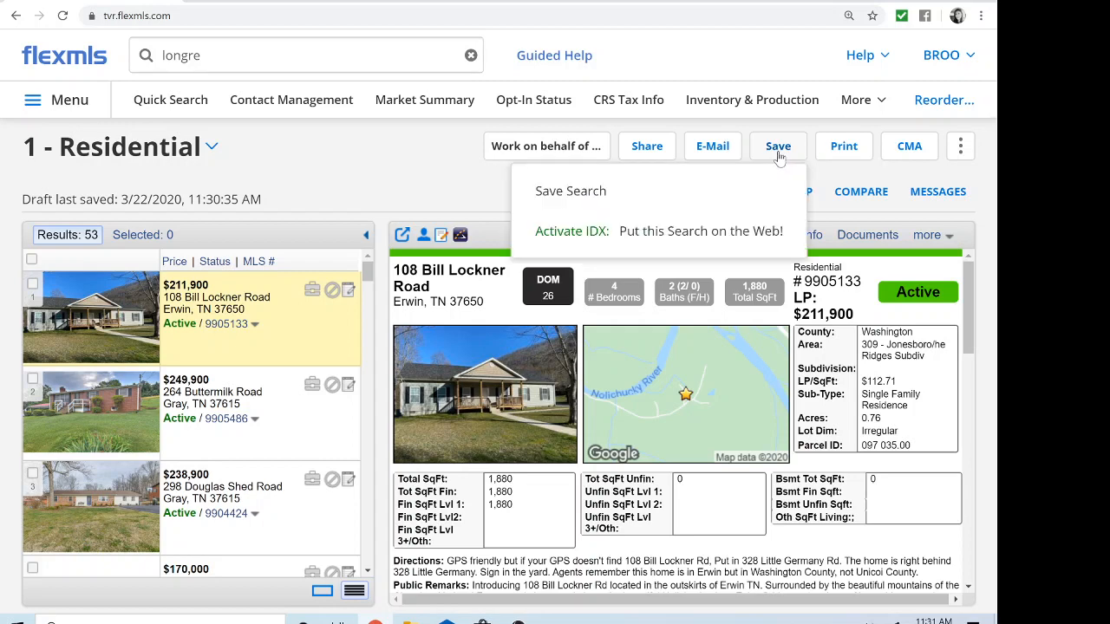
{"action": "left_click", "coordinate": [595, 194]}
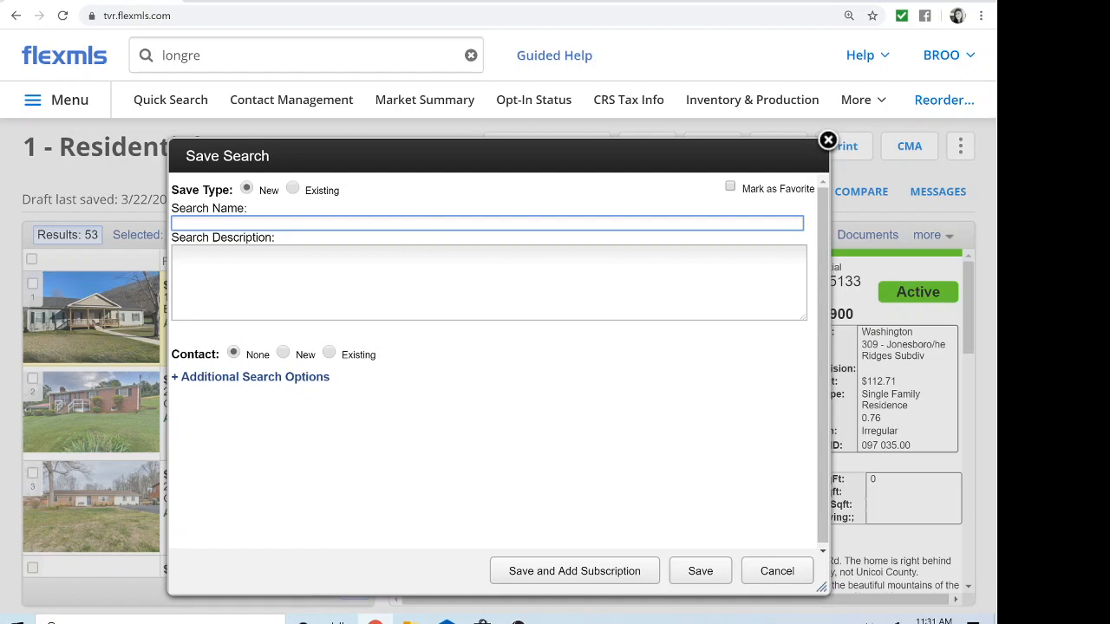
{"action": "type", "text": "Test for "}
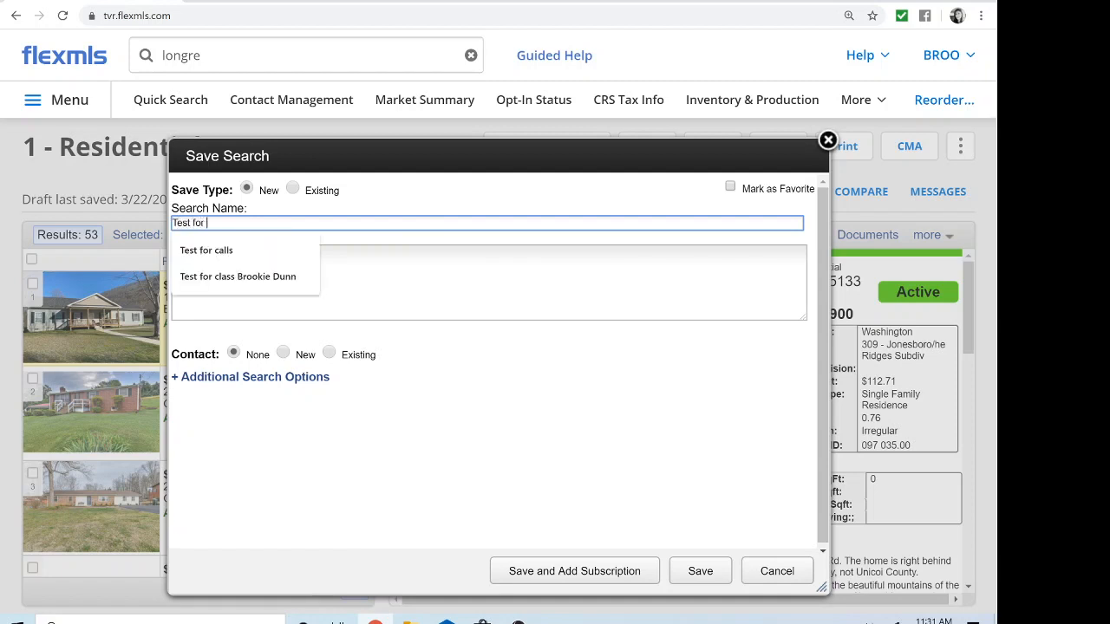
{"action": "type", "text": "Class"}
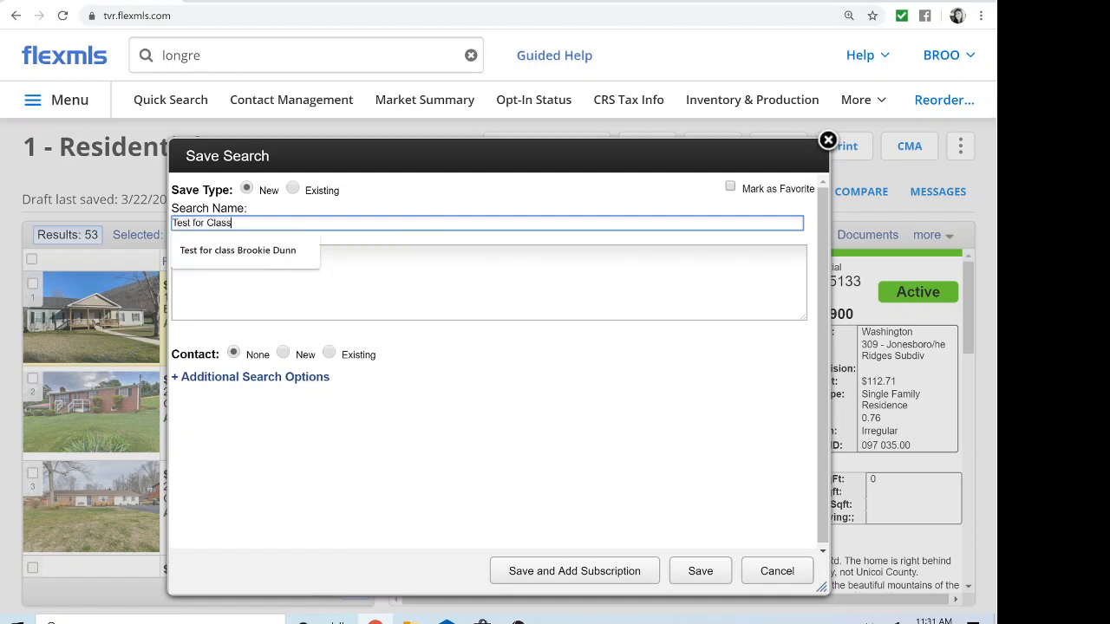
{"action": "left_click", "coordinate": [391, 208]}
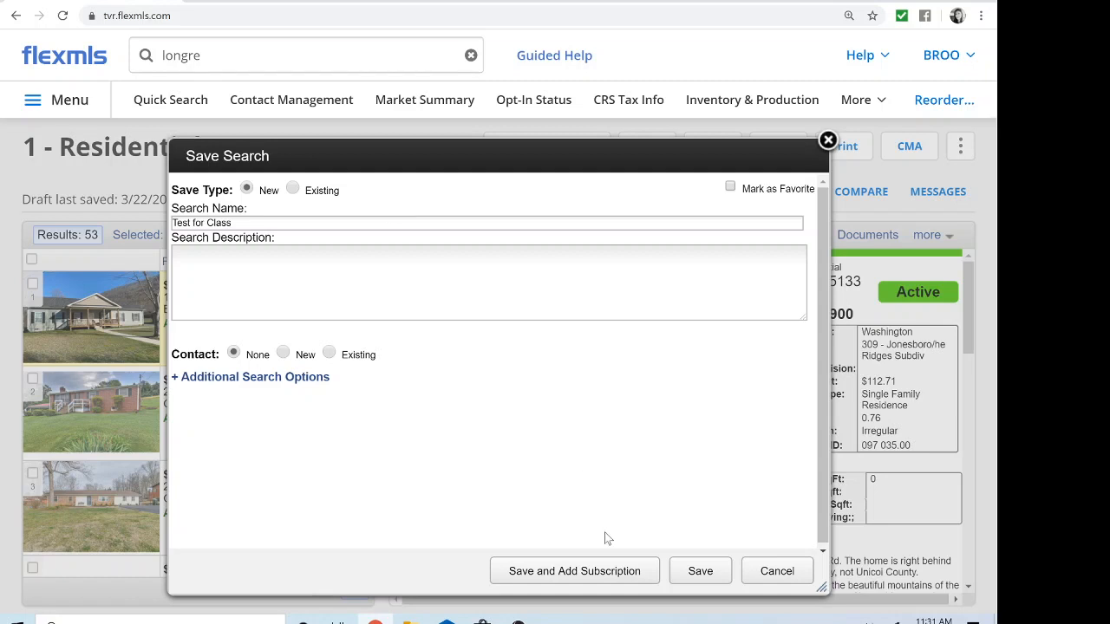
{"action": "left_click", "coordinate": [598, 572]}
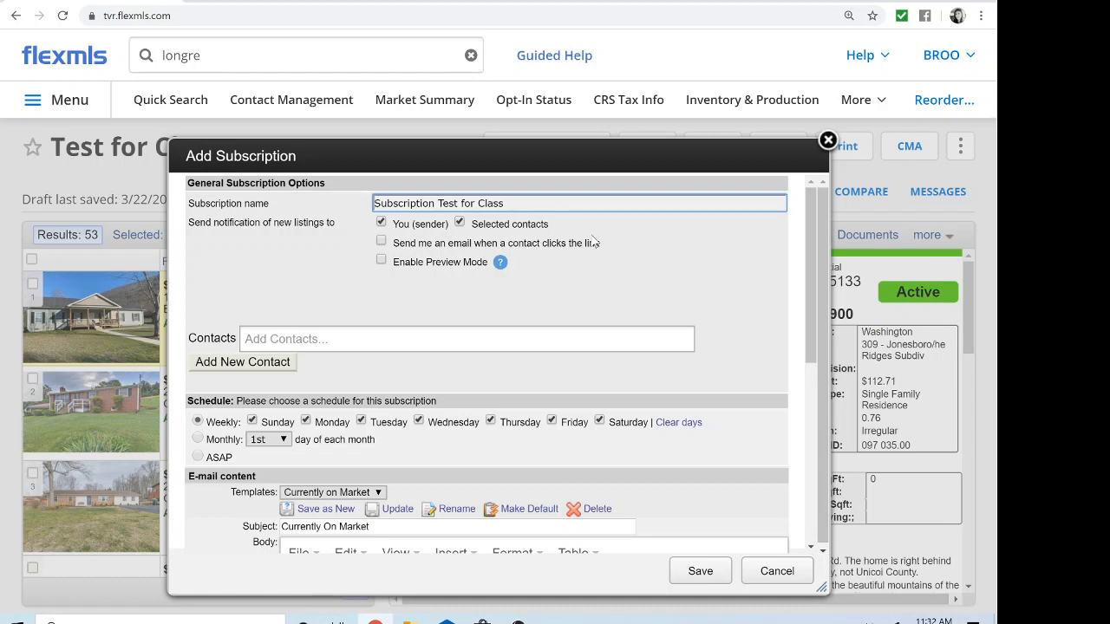
- Examine the new-contact form and the list of existing contacts available for the subscription
{"action": "left_click", "coordinate": [251, 362]}
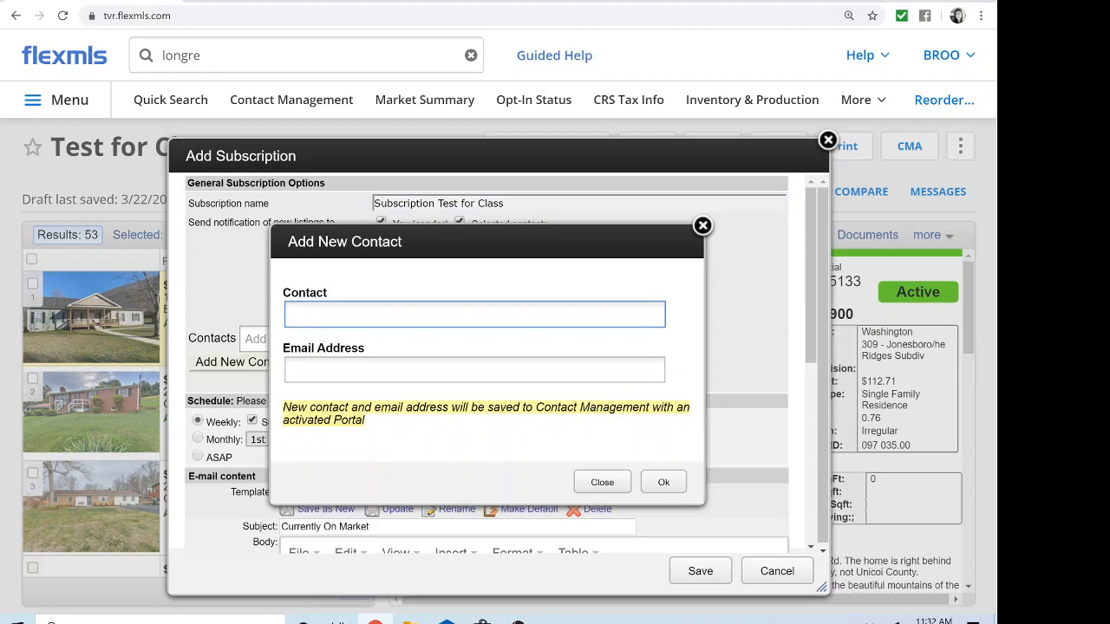
{"action": "left_click", "coordinate": [682, 487]}
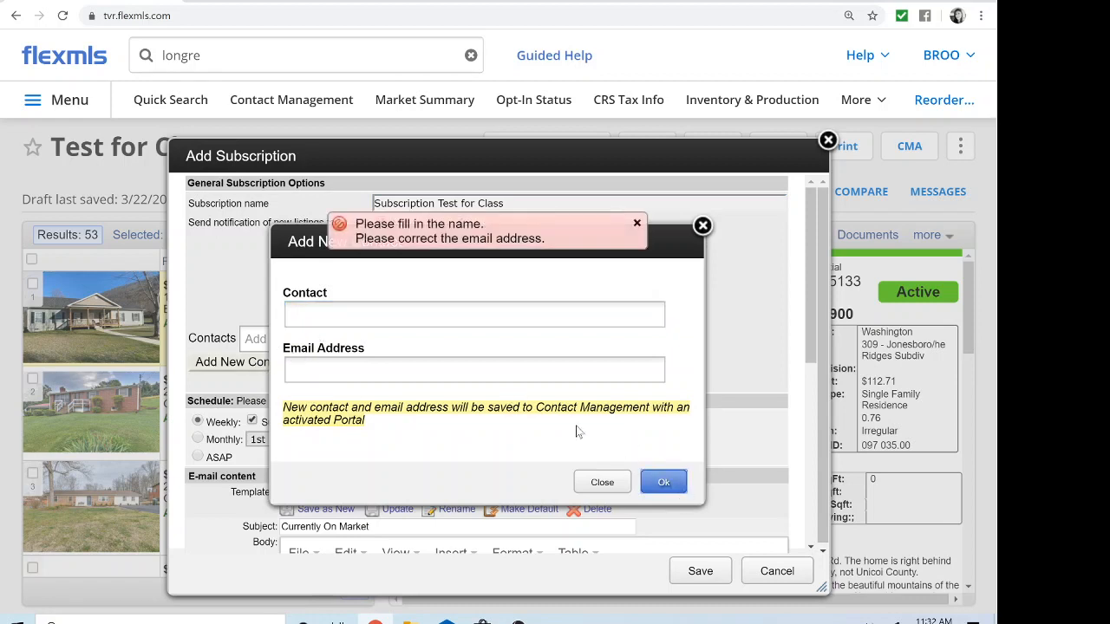
{"action": "left_click", "coordinate": [636, 224]}
{"action": "left_click", "coordinate": [701, 225]}
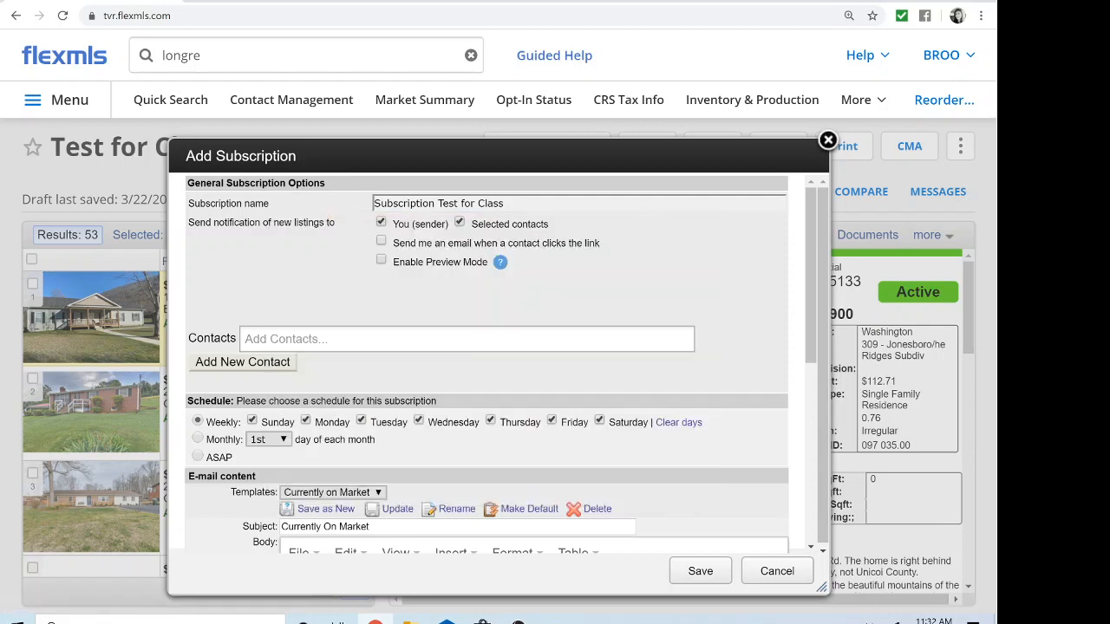
{"action": "left_click", "coordinate": [328, 346]}
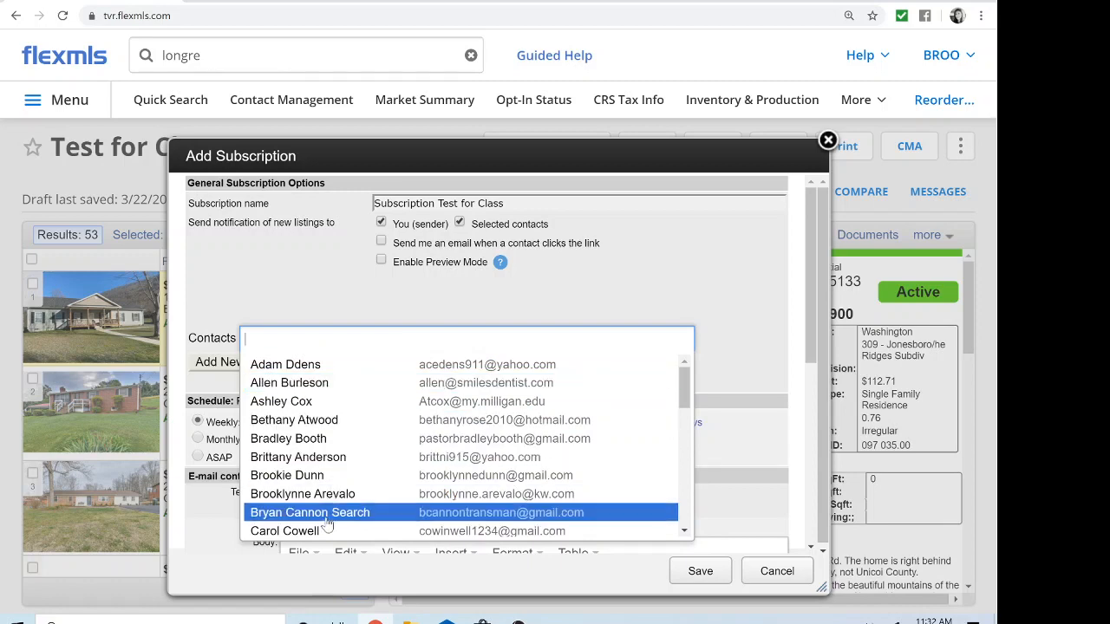
{"action": "left_click", "coordinate": [749, 293]}
- Clear Monday, Tuesday, Thursday, Friday and Saturday from the weekly schedule, and set the subscription schedule to ASAP
{"action": "left_click_drag", "start_coordinate": [806, 299], "coordinate": [807, 343]}
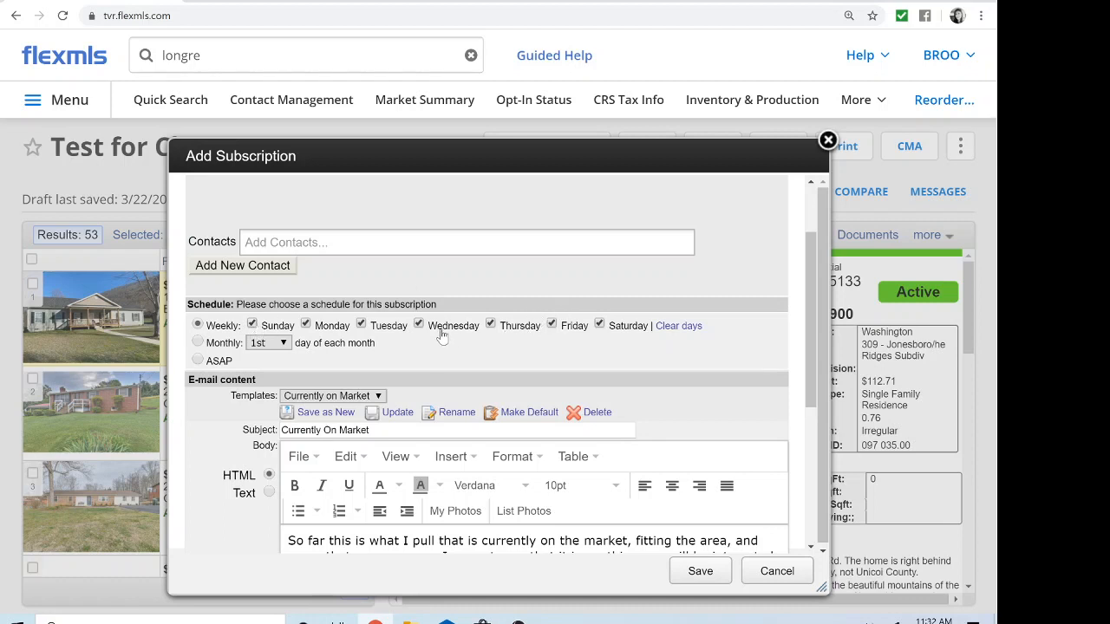
{"action": "left_click", "coordinate": [305, 324]}
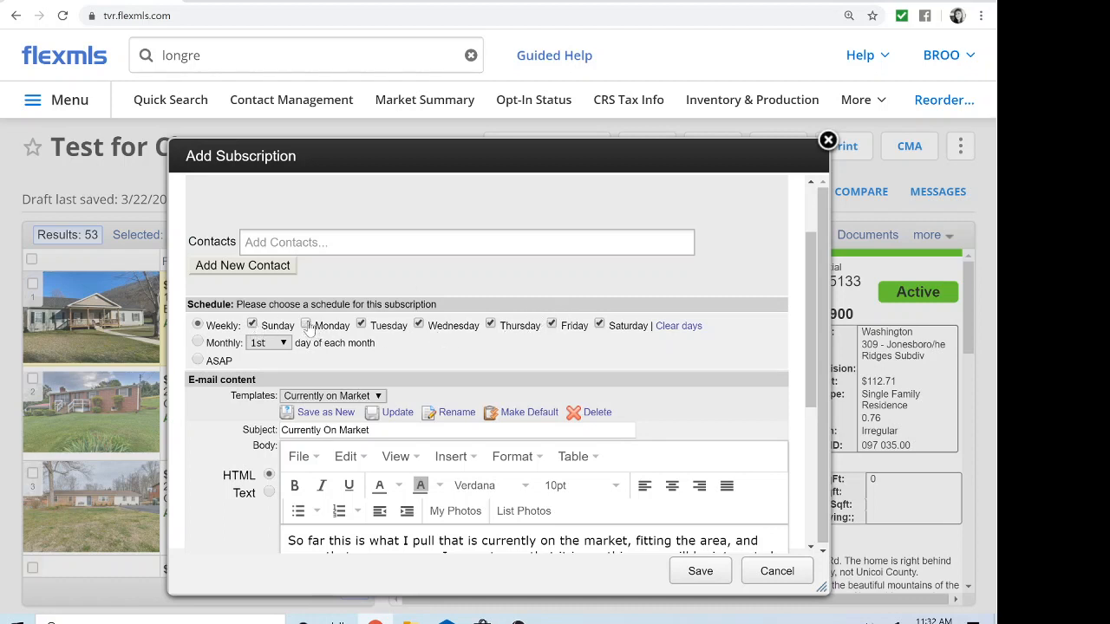
{"action": "left_click", "coordinate": [361, 325]}
{"action": "left_click", "coordinate": [551, 324]}
{"action": "left_click", "coordinate": [490, 325]}
{"action": "left_click", "coordinate": [600, 325]}
{"action": "left_click", "coordinate": [198, 360]}
- Review the e-mail message and the available templates, and cancel the subscription
{"action": "left_click_drag", "start_coordinate": [810, 351], "coordinate": [808, 420]}
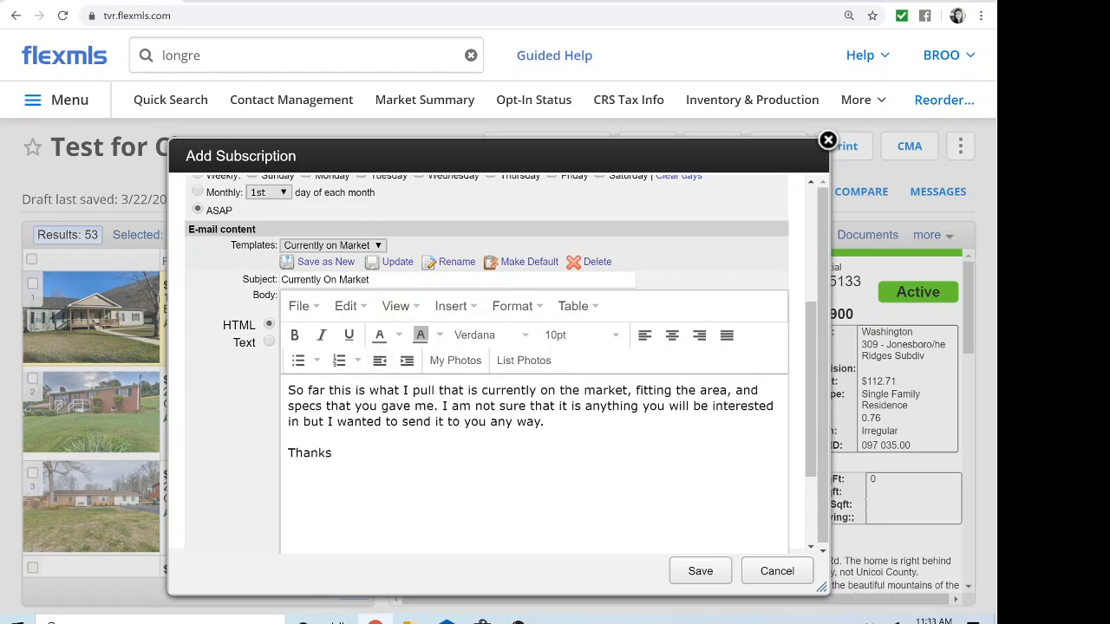
{"action": "left_click", "coordinate": [379, 248]}
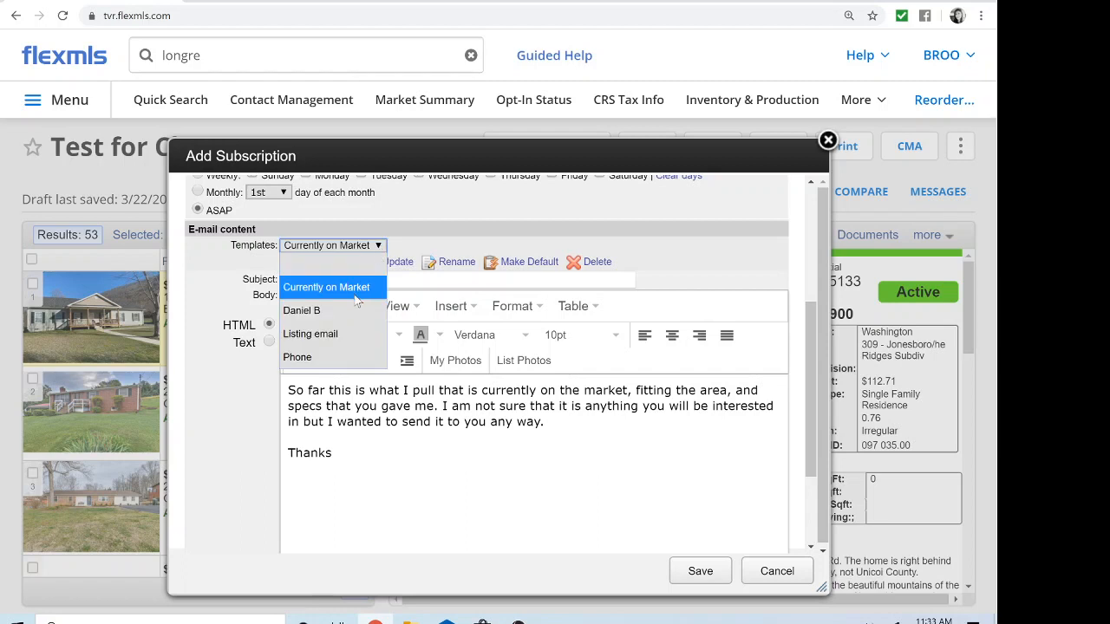
{"action": "left_click", "coordinate": [461, 244]}
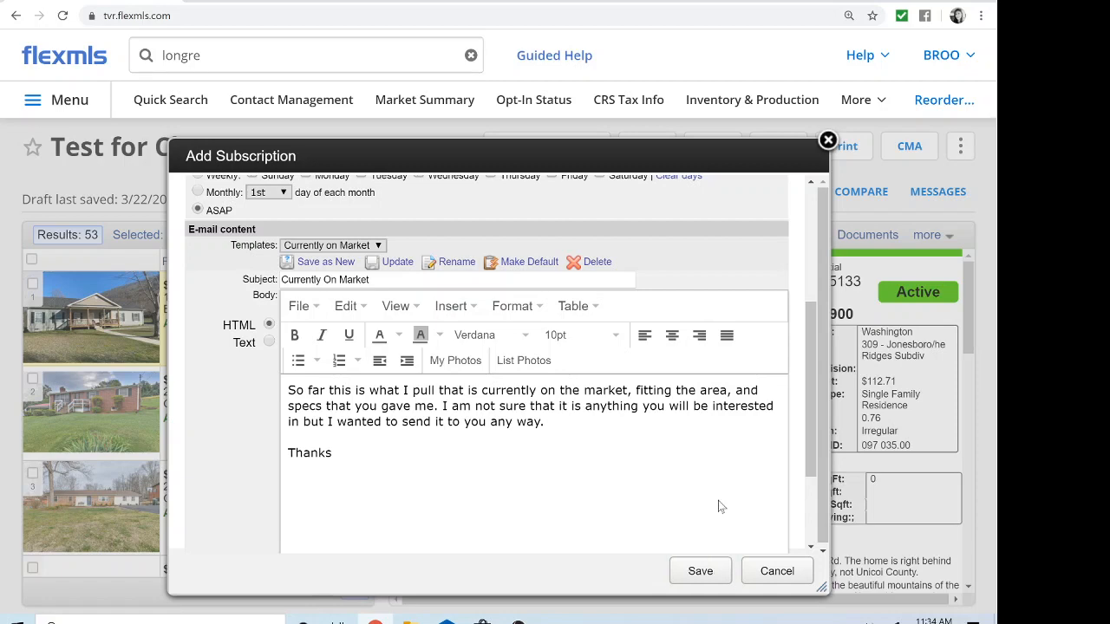
{"action": "left_click", "coordinate": [777, 571]}
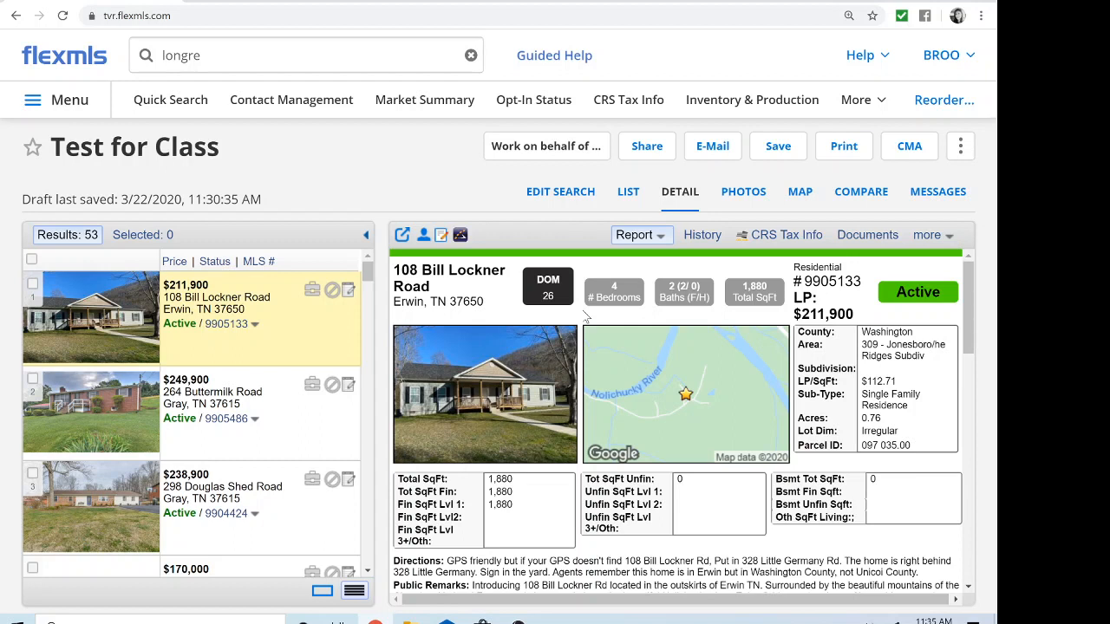
- Prepare a printer-friendly e-mail of all search results, including all photos for all listings
{"action": "left_click", "coordinate": [722, 154]}
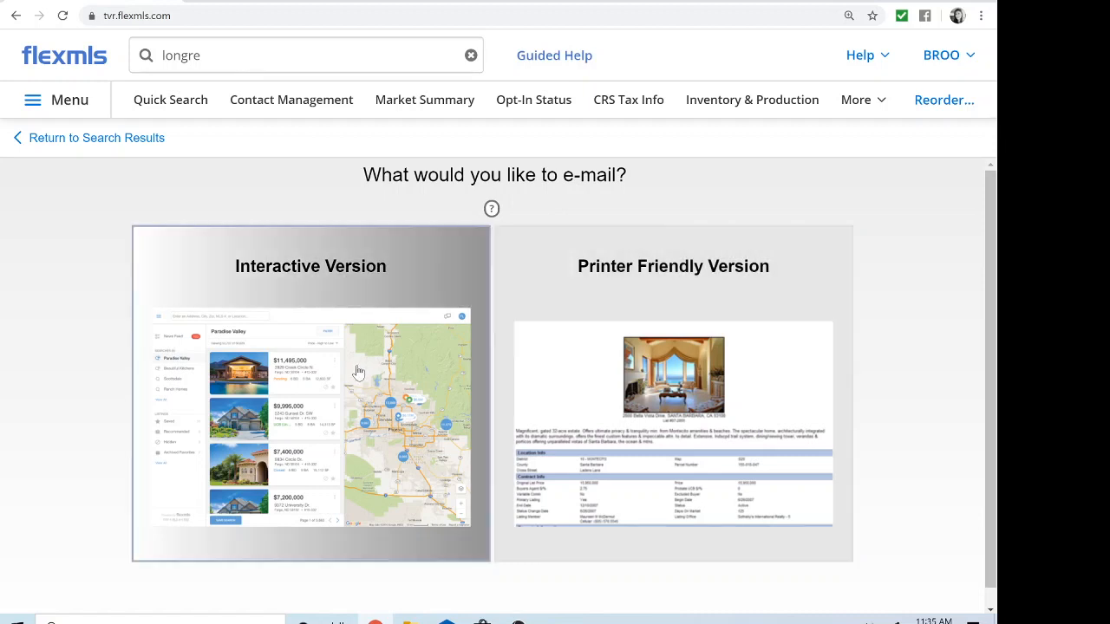
{"action": "left_click", "coordinate": [617, 347]}
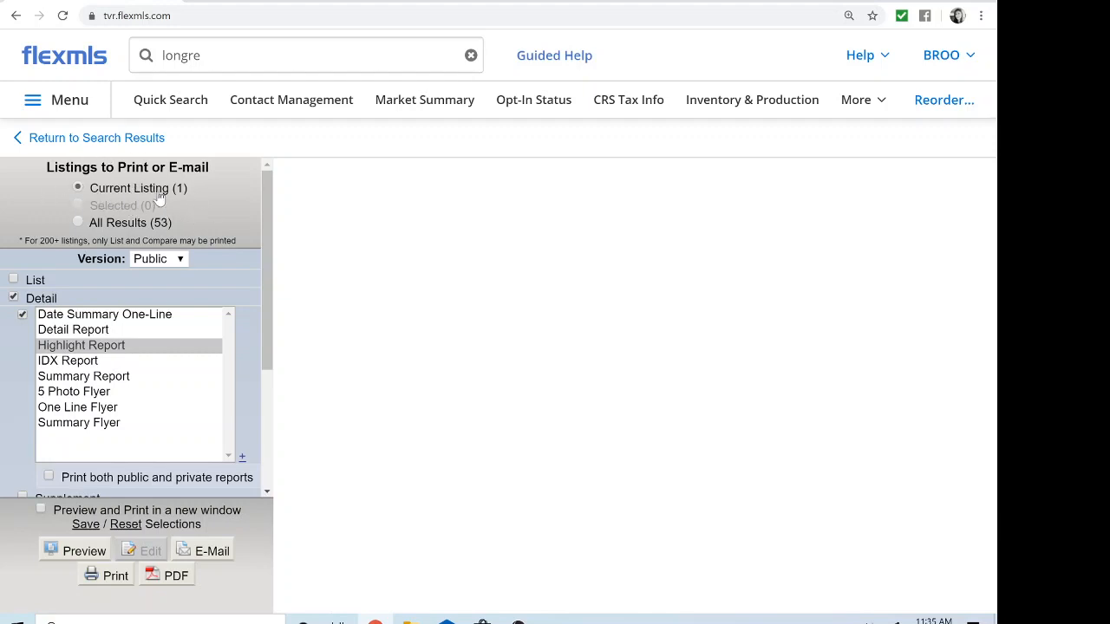
{"action": "left_click", "coordinate": [78, 223]}
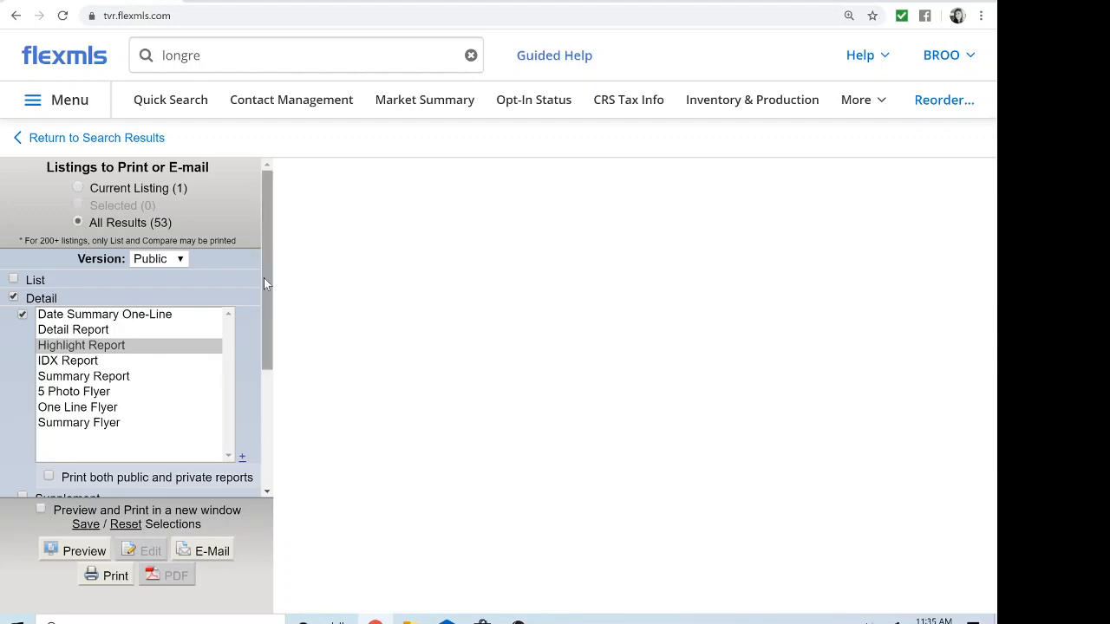
{"action": "left_click_drag", "start_coordinate": [263, 278], "coordinate": [270, 392]}
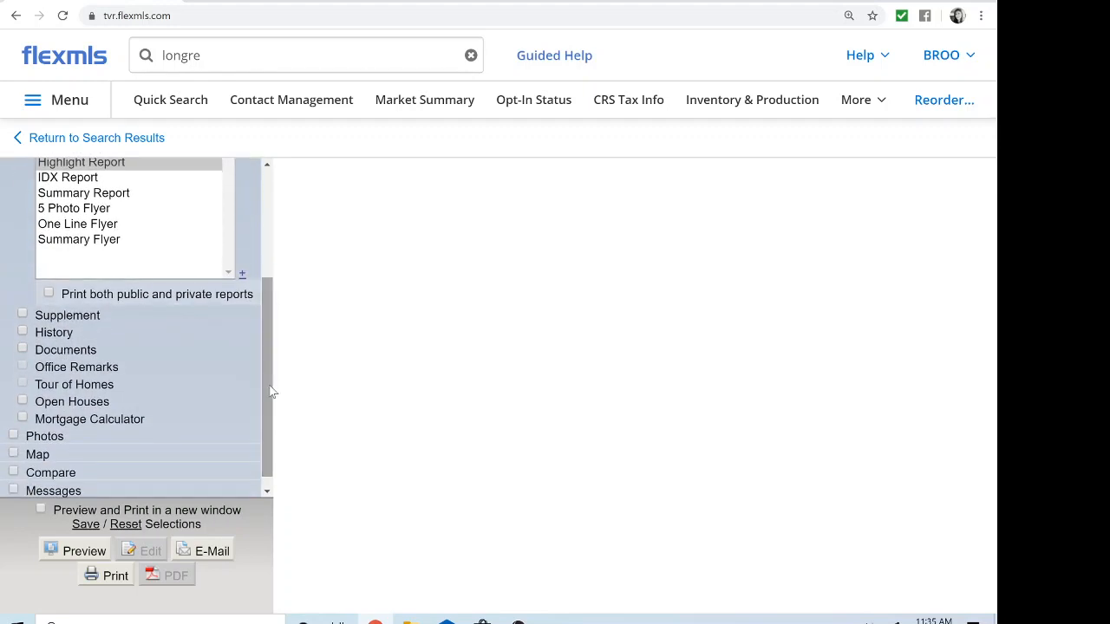
{"action": "left_click", "coordinate": [13, 436]}
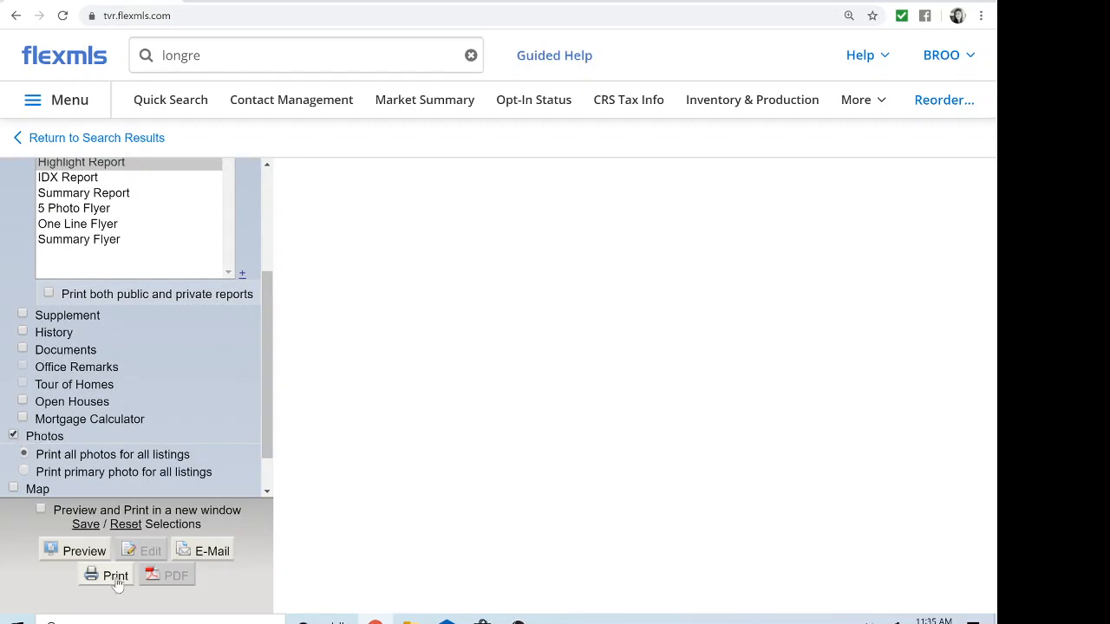
{"action": "left_click", "coordinate": [212, 551]}
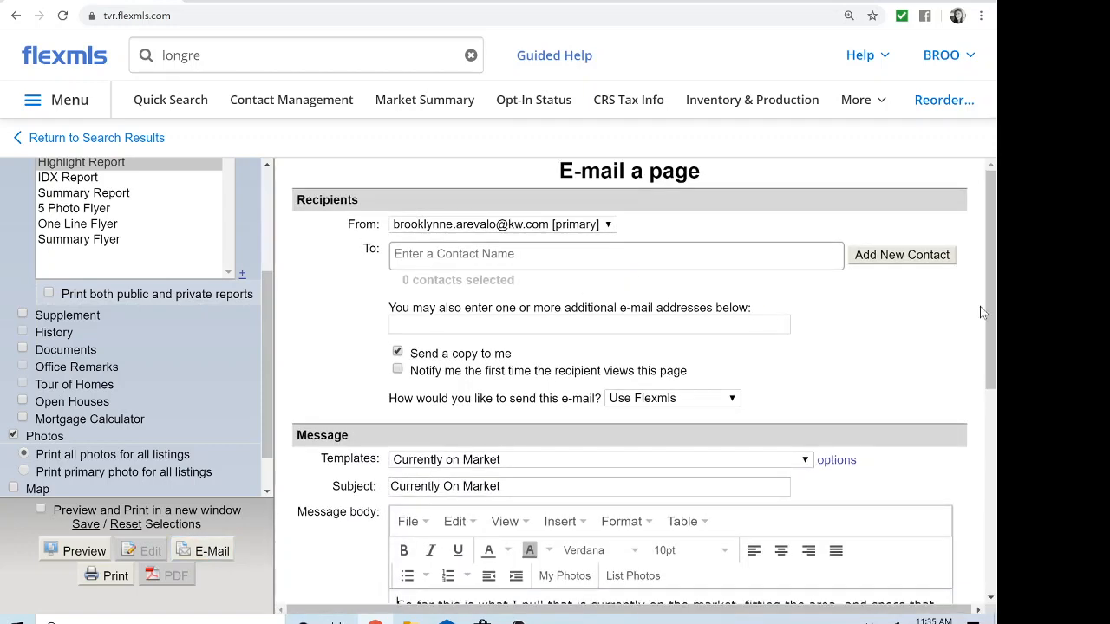
- Examine the e-mail form's recipients, message body and signature
{"action": "left_click_drag", "start_coordinate": [988, 337], "coordinate": [981, 429]}
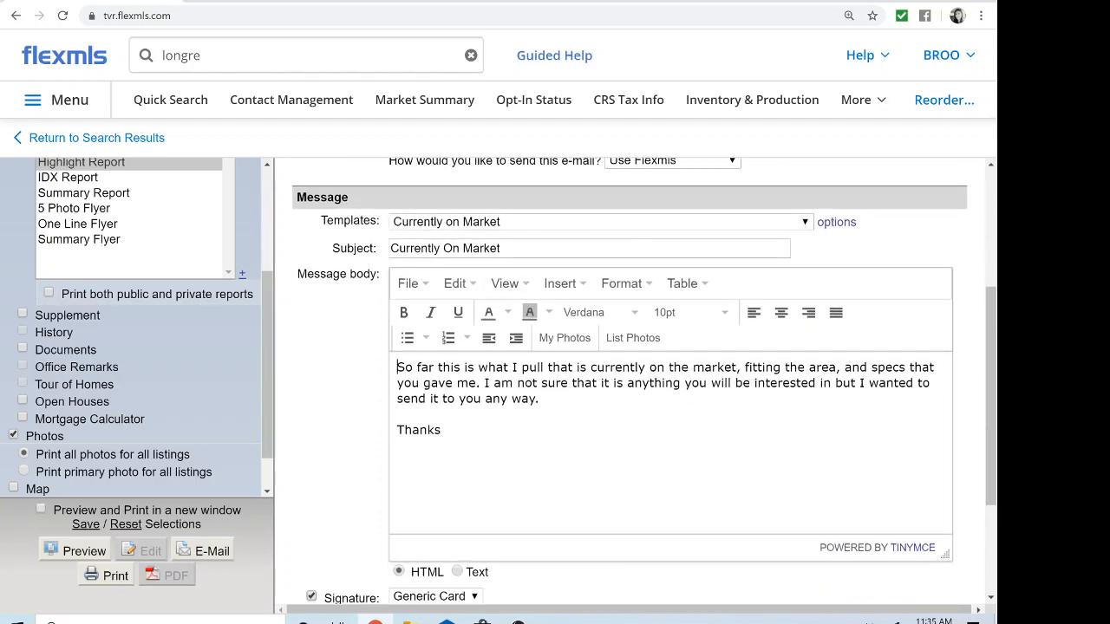
{"action": "scroll", "coordinate": [994, 431], "scroll_direction": "down", "scroll_amount": 3}
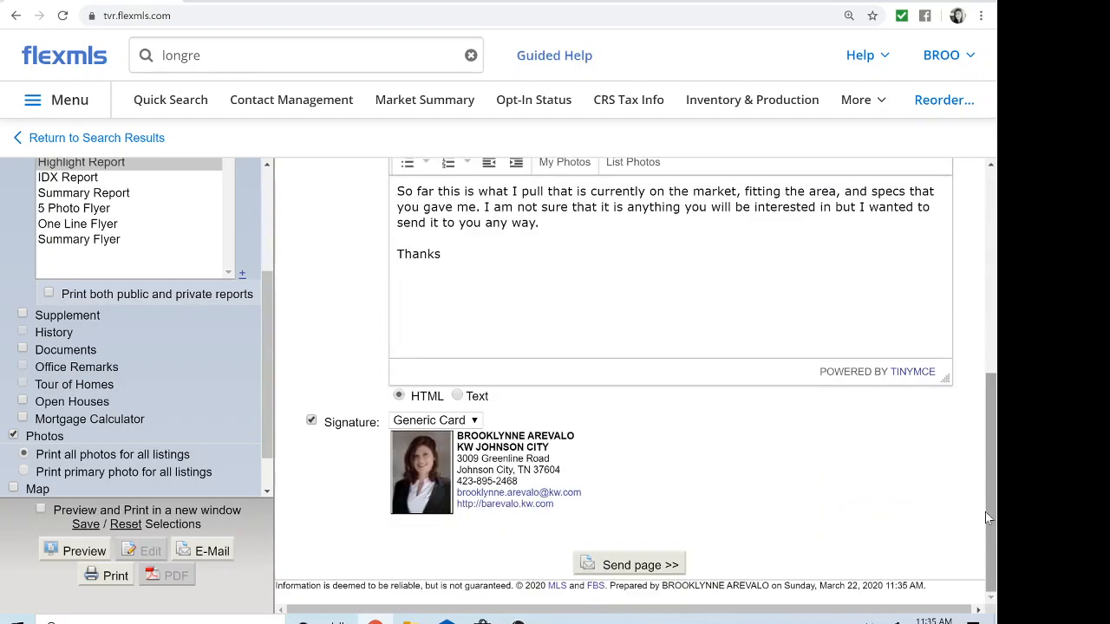
{"action": "left_click_drag", "start_coordinate": [993, 451], "coordinate": [997, 195]}
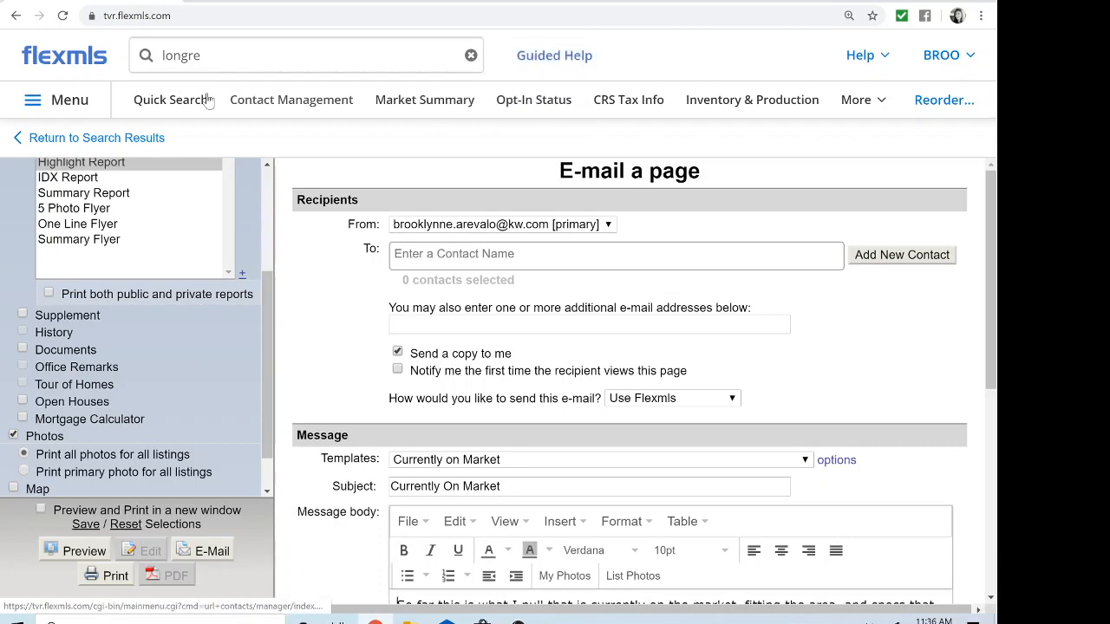
- Open the Opt-In Status Report and review the contacts whose opt-in is still pending
{"action": "double_click", "coordinate": [59, 101]}
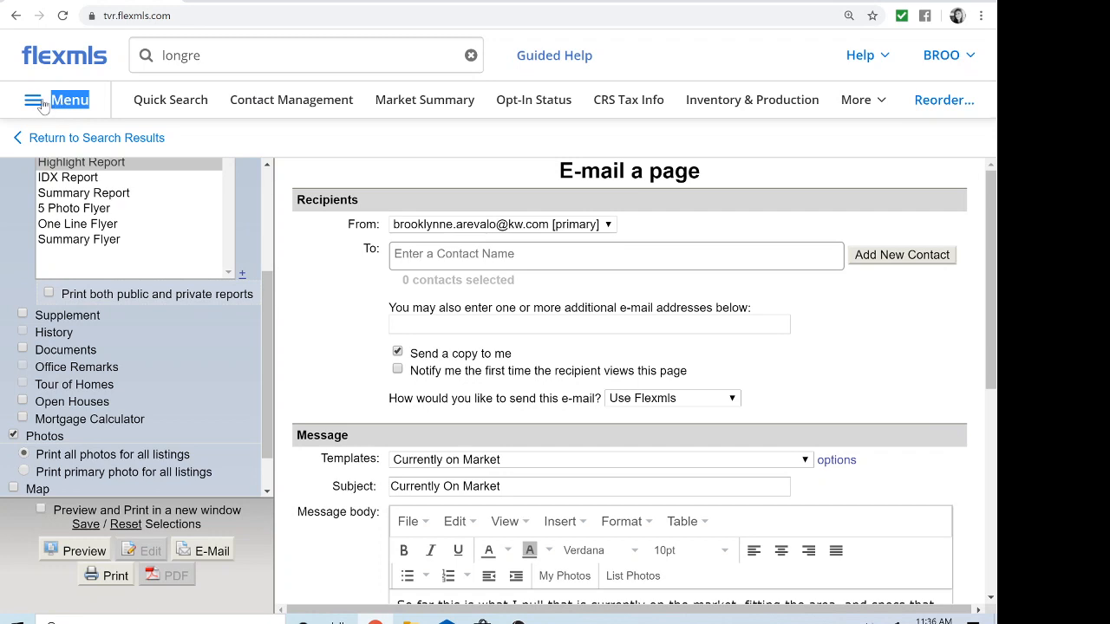
{"action": "left_click", "coordinate": [33, 101]}
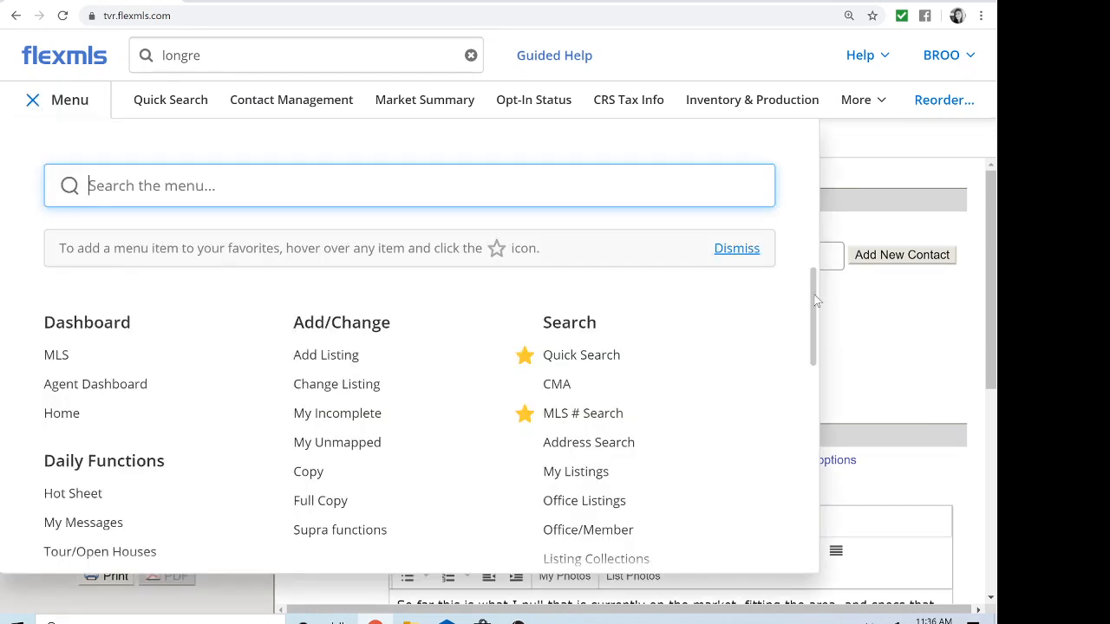
{"action": "scroll", "coordinate": [817, 316], "scroll_direction": "down", "scroll_amount": 3}
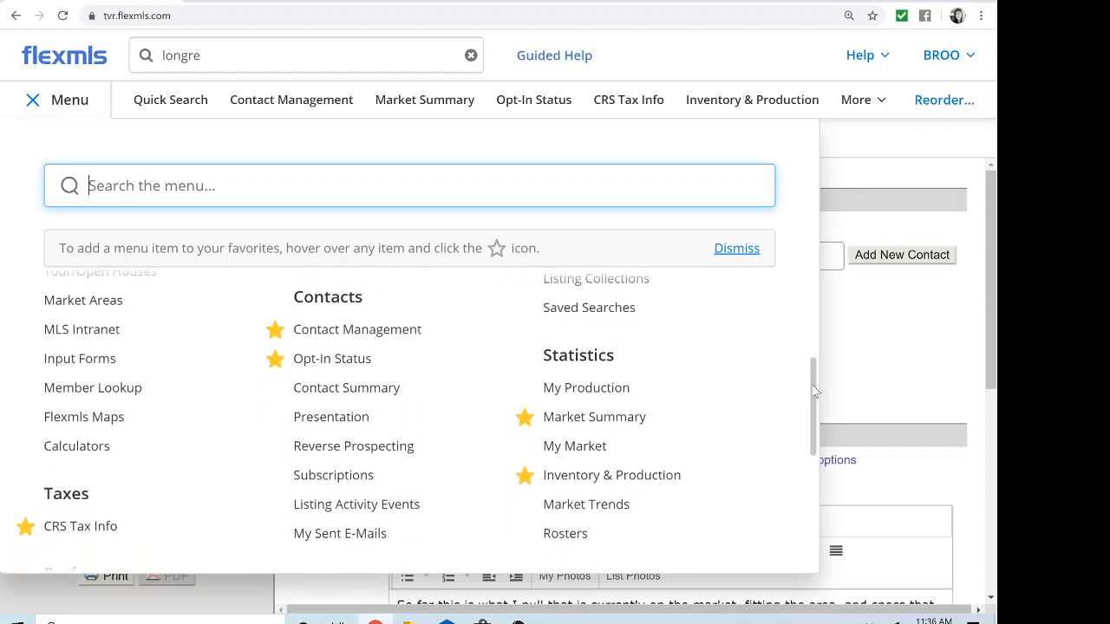
{"action": "left_click", "coordinate": [345, 361]}
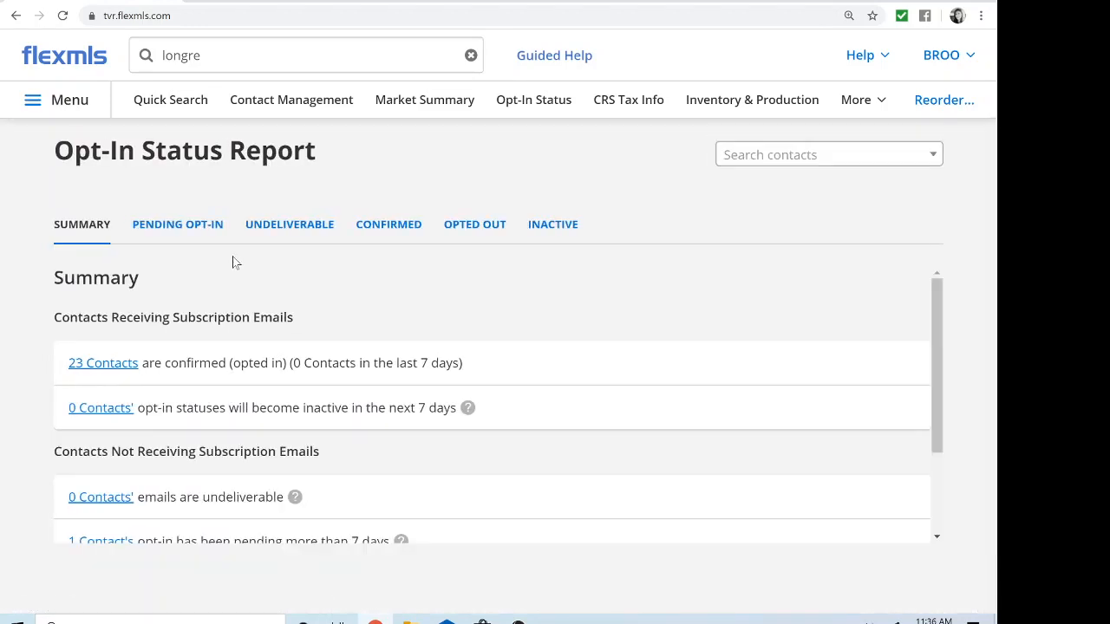
{"action": "left_click", "coordinate": [182, 227]}
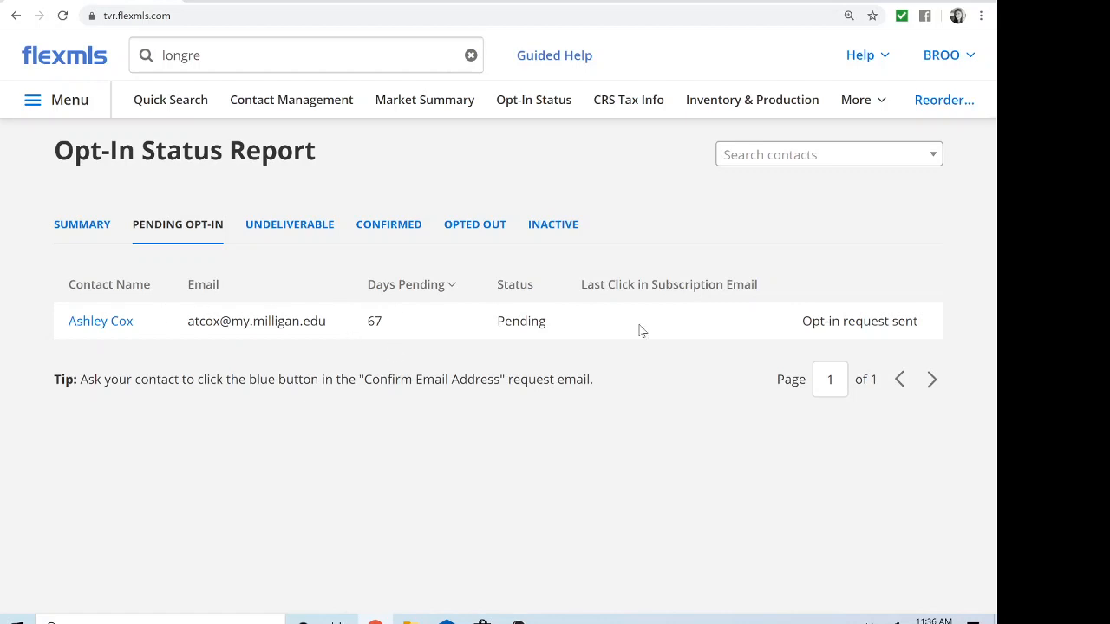
{"action": "mouse_move", "coordinate": [819, 321]}
- Review the confirmed contacts in the Opt-In Status Report, and return to the agent dashboard
{"action": "left_click", "coordinate": [404, 236]}
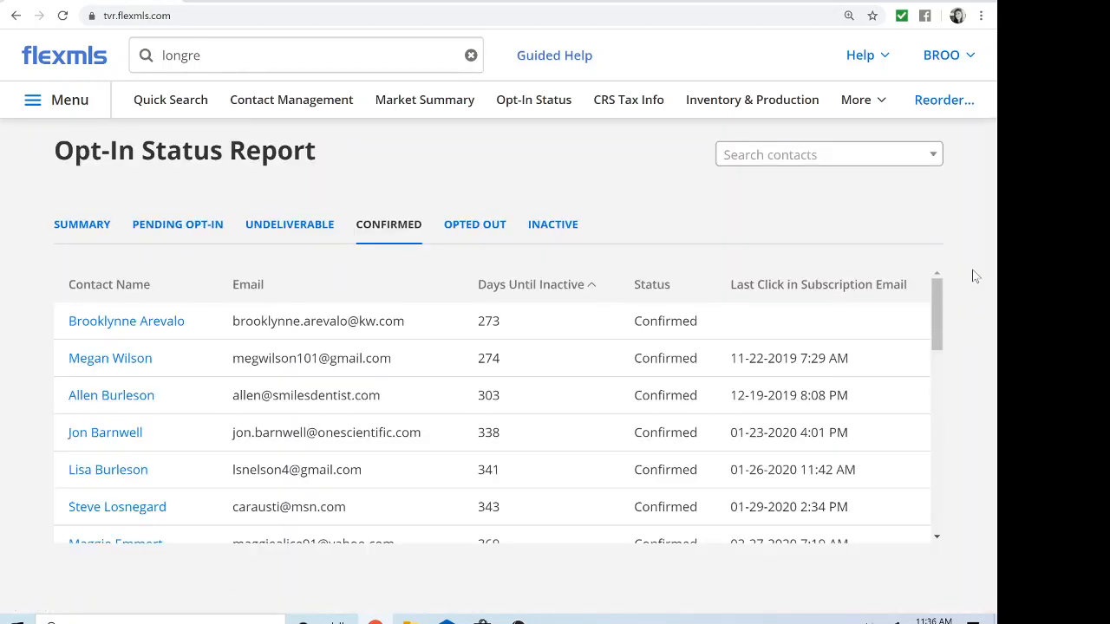
{"action": "left_click_drag", "start_coordinate": [944, 308], "coordinate": [931, 288]}
{"action": "left_click", "coordinate": [78, 68]}
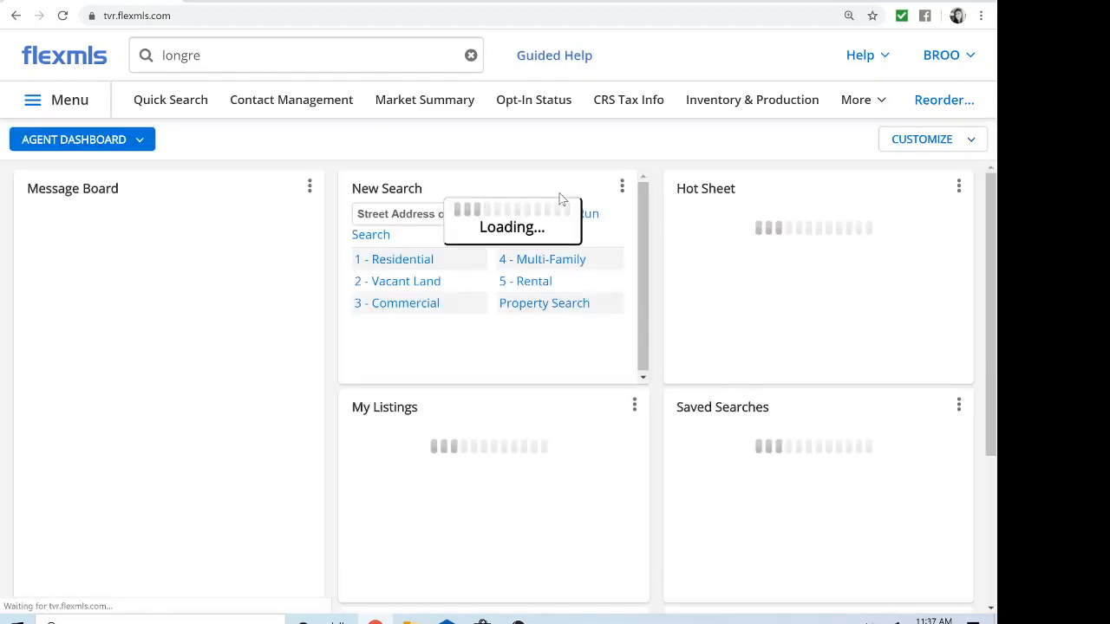